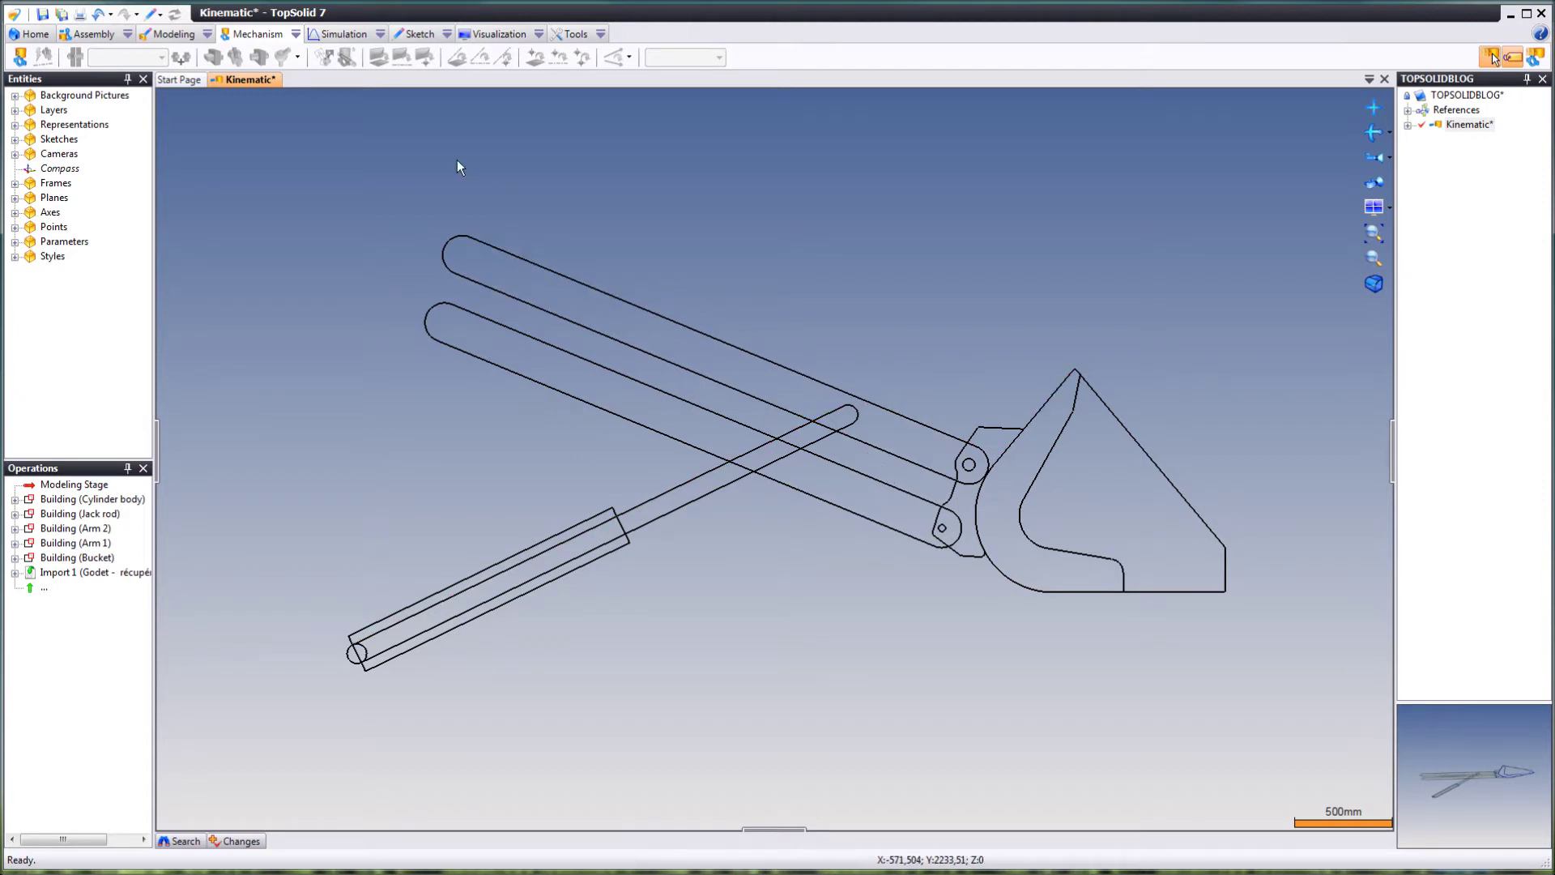
# - Create a frame by point and two directions at the cylinder body's base pivot, using the absolute X and Y axes
pyautogui.scroll(-1, 532, 214)
pyautogui.scroll(1, 531, 213)
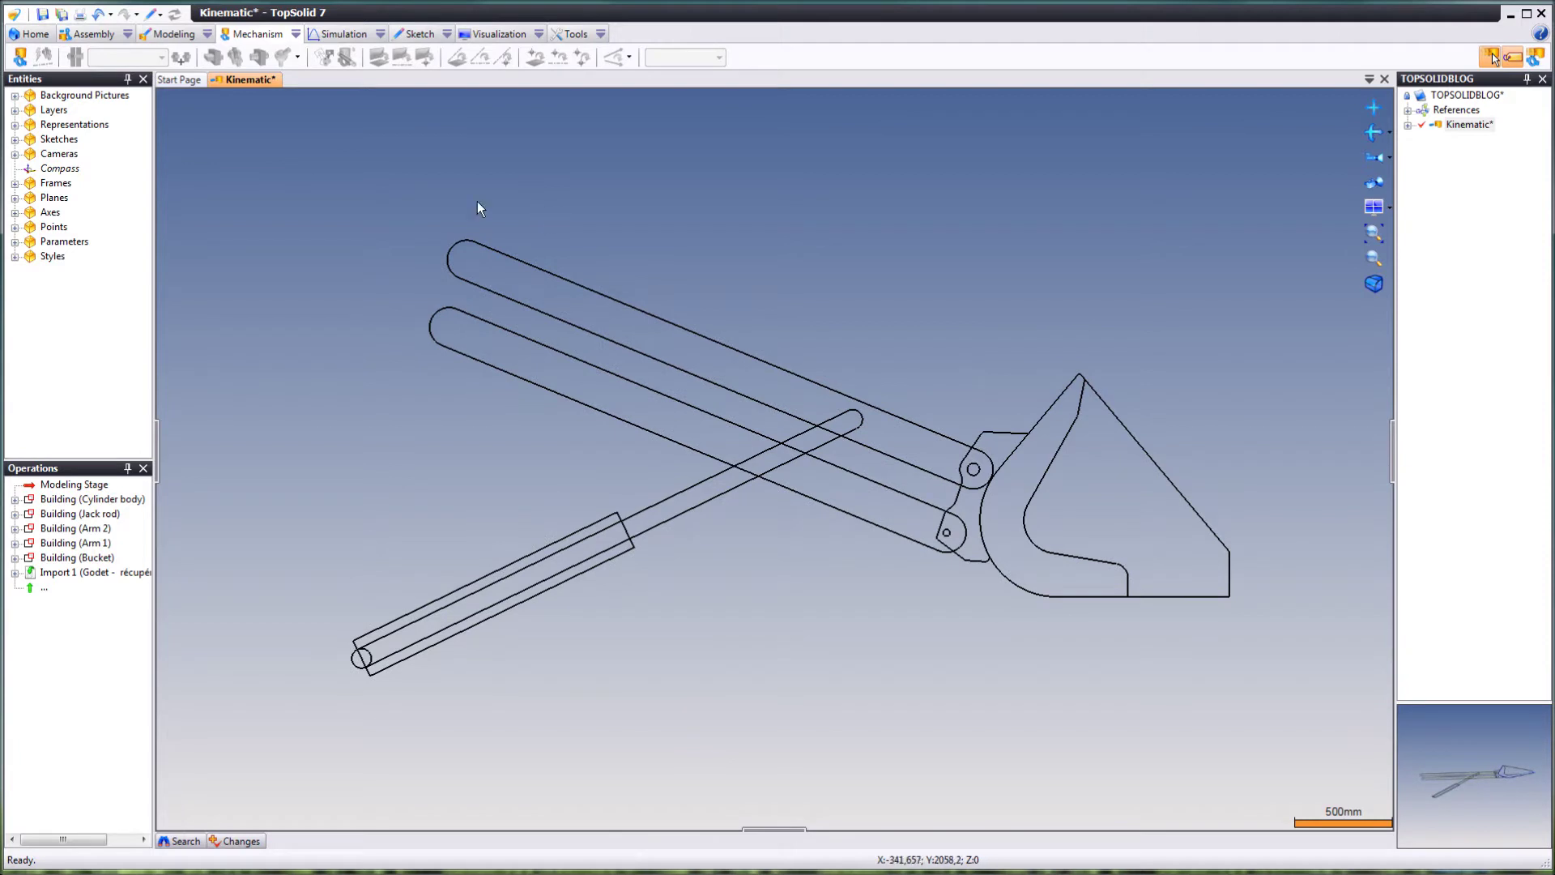
pyautogui.click(570, 33)
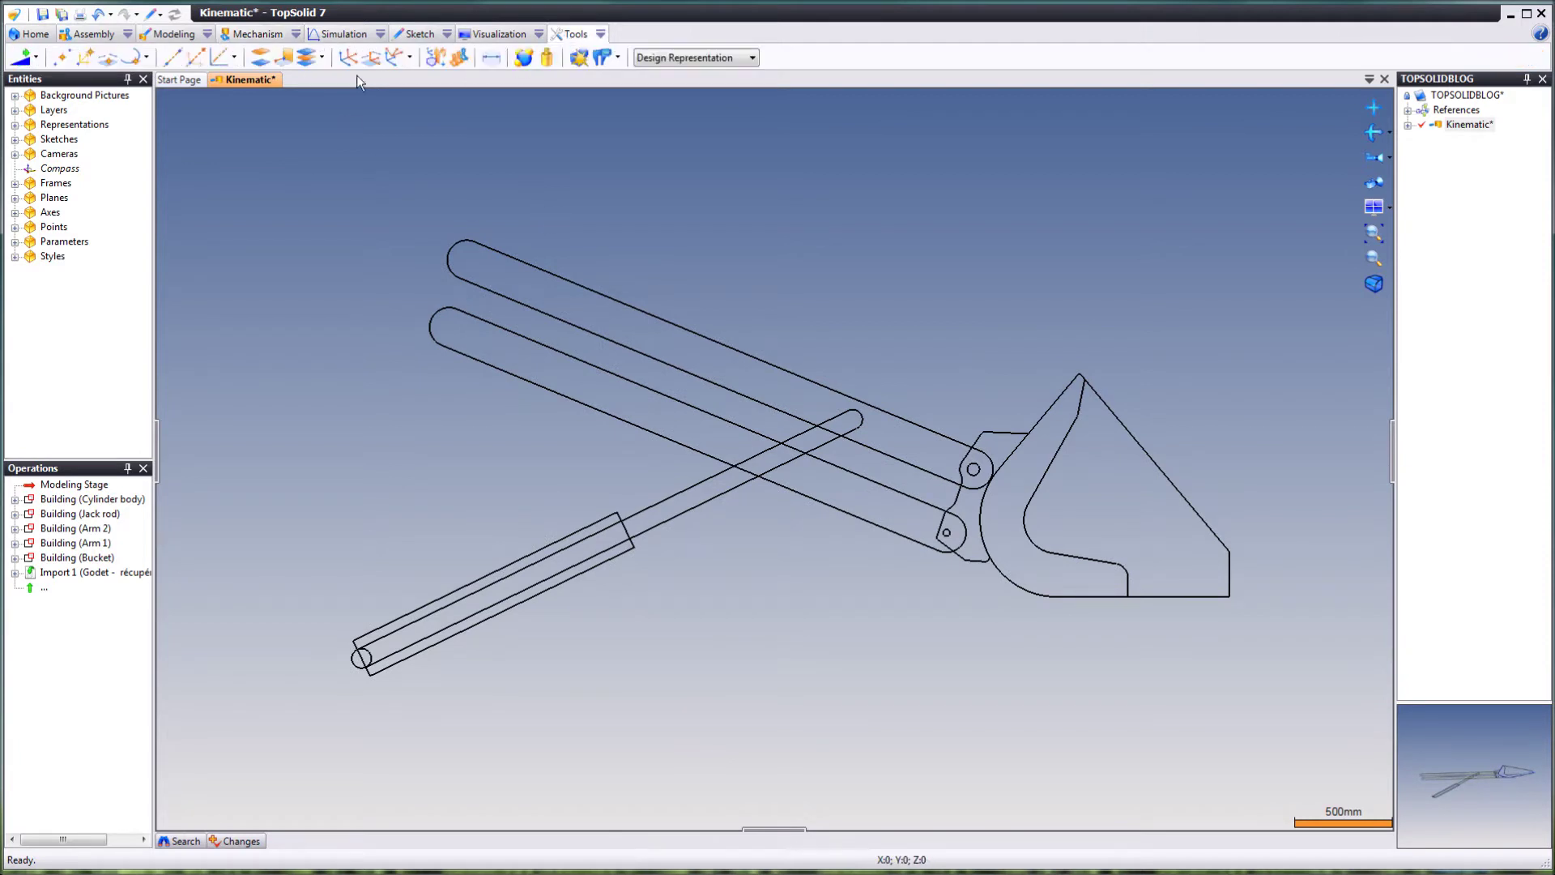
pyautogui.click(387, 65)
pyautogui.click(450, 109)
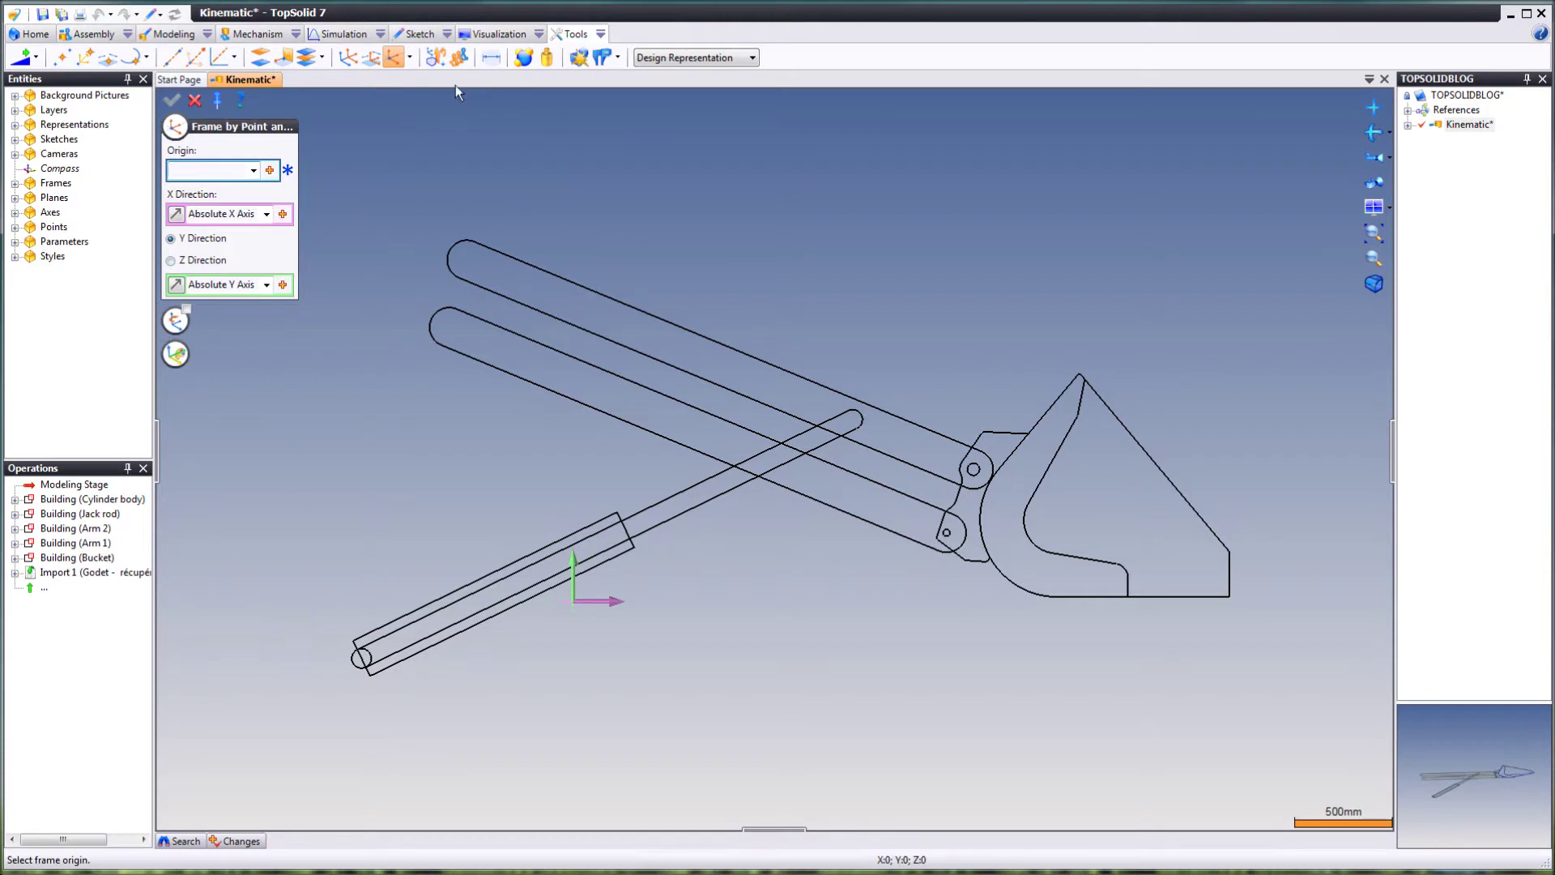
pyautogui.click(355, 664)
pyautogui.rightClick(324, 504)
pyautogui.click(350, 513)
# - Create frames at the free ends of the lower and upper arms, away from the bucket, with absolute X and Y directions
pyautogui.click(426, 329)
pyautogui.rightClick(401, 325)
pyautogui.click(426, 335)
pyautogui.click(451, 258)
pyautogui.rightClick(440, 293)
pyautogui.click(464, 303)
# - Create frames at the centers of the bucket's upper and lower pivot holes with absolute X and Y directions
pyautogui.click(974, 469)
pyautogui.rightClick(931, 323)
pyautogui.click(956, 330)
pyautogui.click(946, 532)
pyautogui.rightClick(925, 311)
pyautogui.click(950, 324)
# - Create a frame at the center of the jack rod's rounded end and finish placing frames
pyautogui.click(855, 417)
pyautogui.rightClick(857, 321)
pyautogui.click(886, 328)
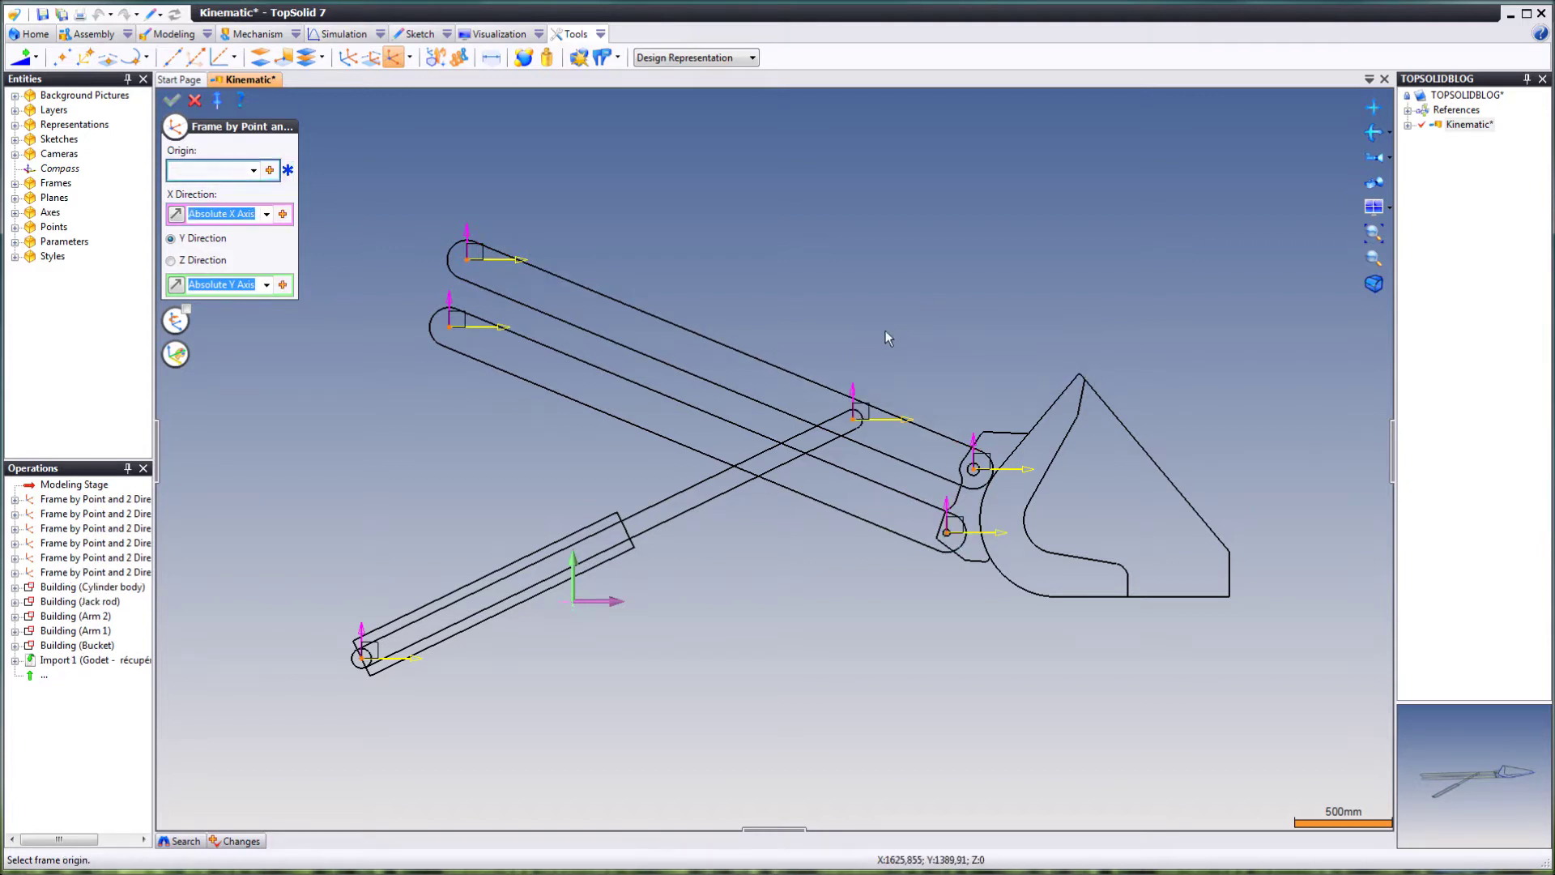
pyautogui.scroll(-1, 887, 330)
pyautogui.click(195, 99)
pyautogui.scroll(3, 717, 411)
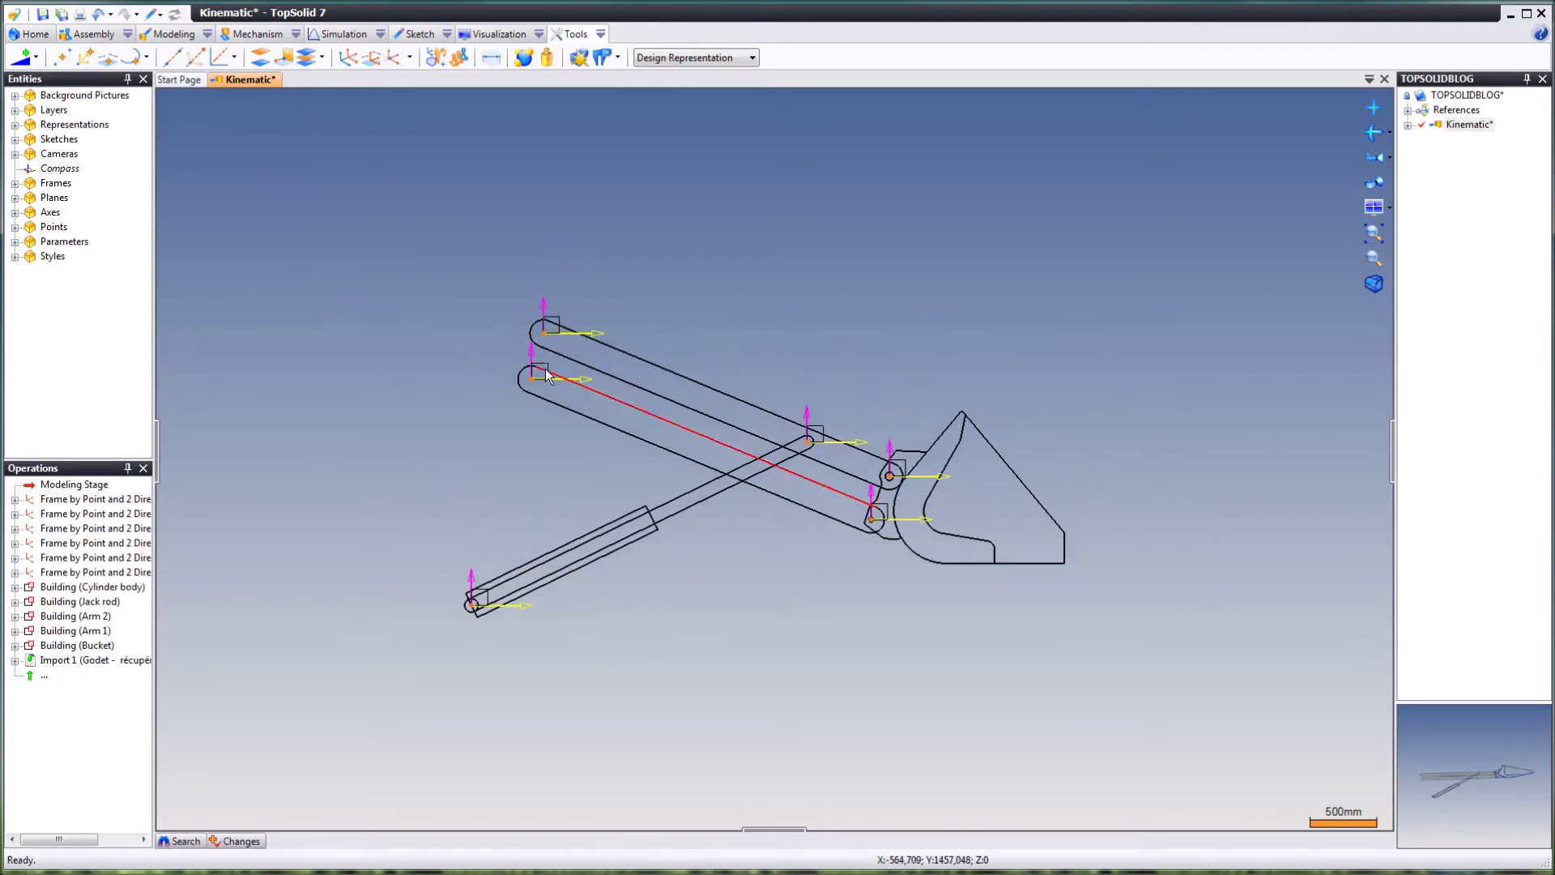
# - Create a mechanism with Inherit Rigid Groups, Inherit Joints and Inherit Forces enabled
pyautogui.scroll(-2, 881, 550)
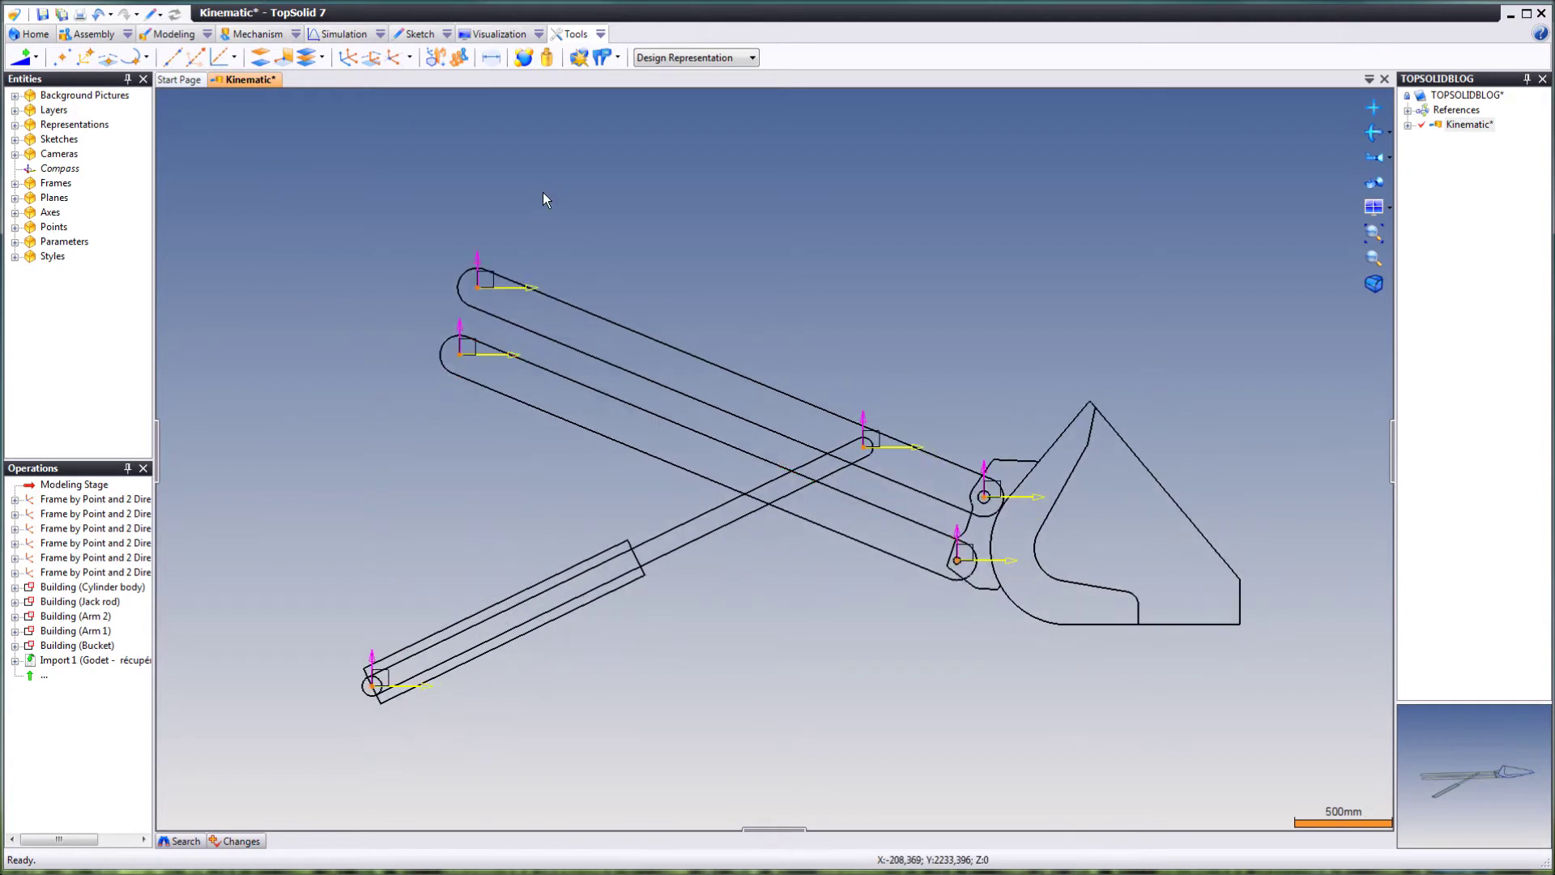
pyautogui.scroll(1, 795, 507)
pyautogui.scroll(-2, 571, 421)
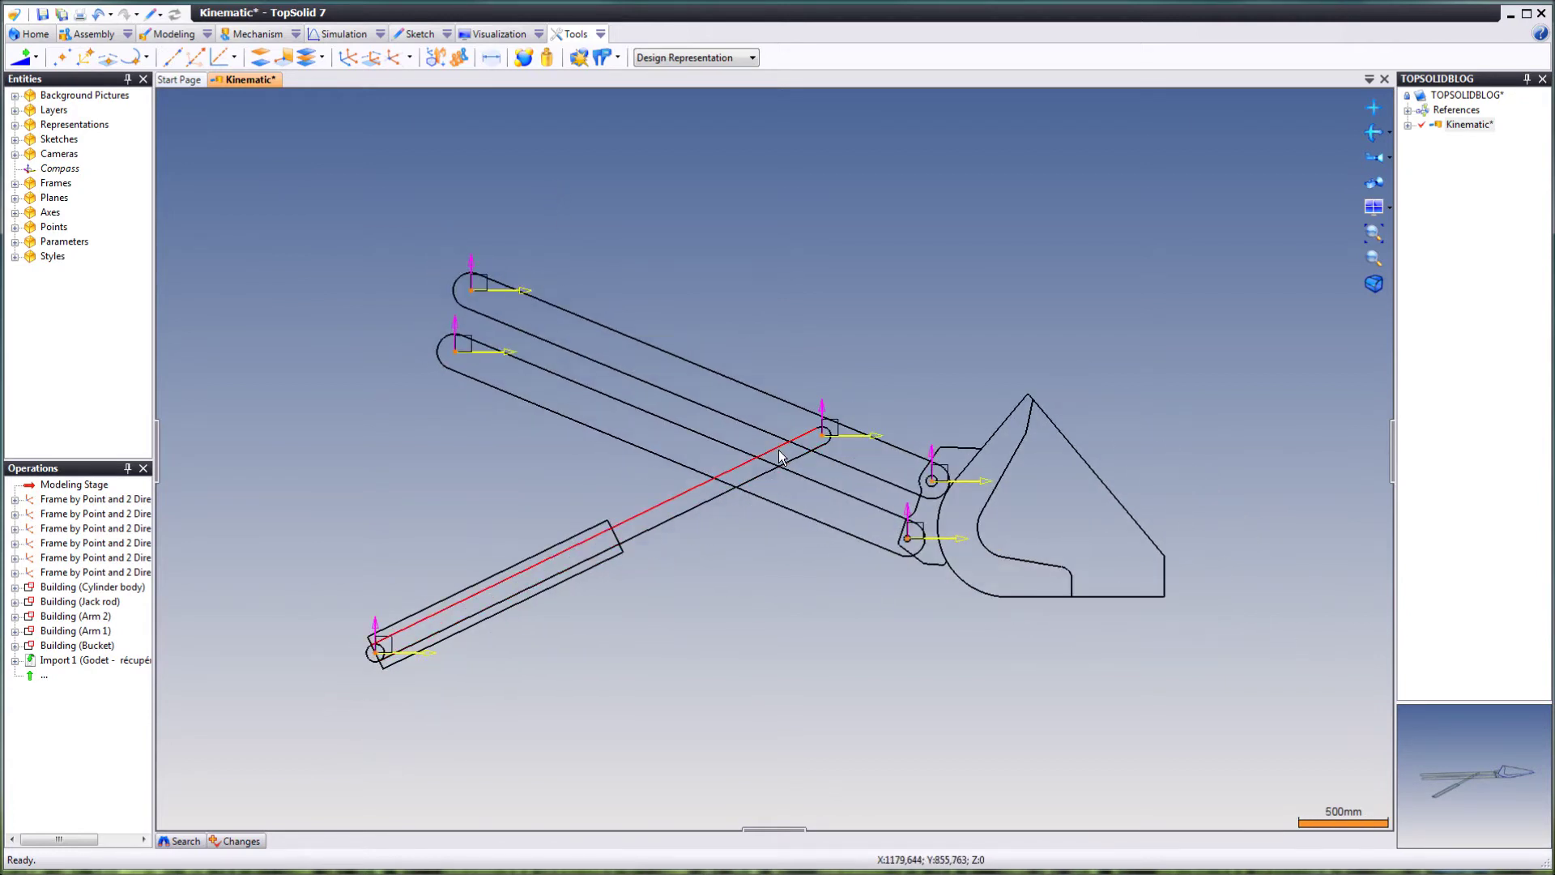
pyautogui.scroll(1, 801, 575)
pyautogui.click(256, 34)
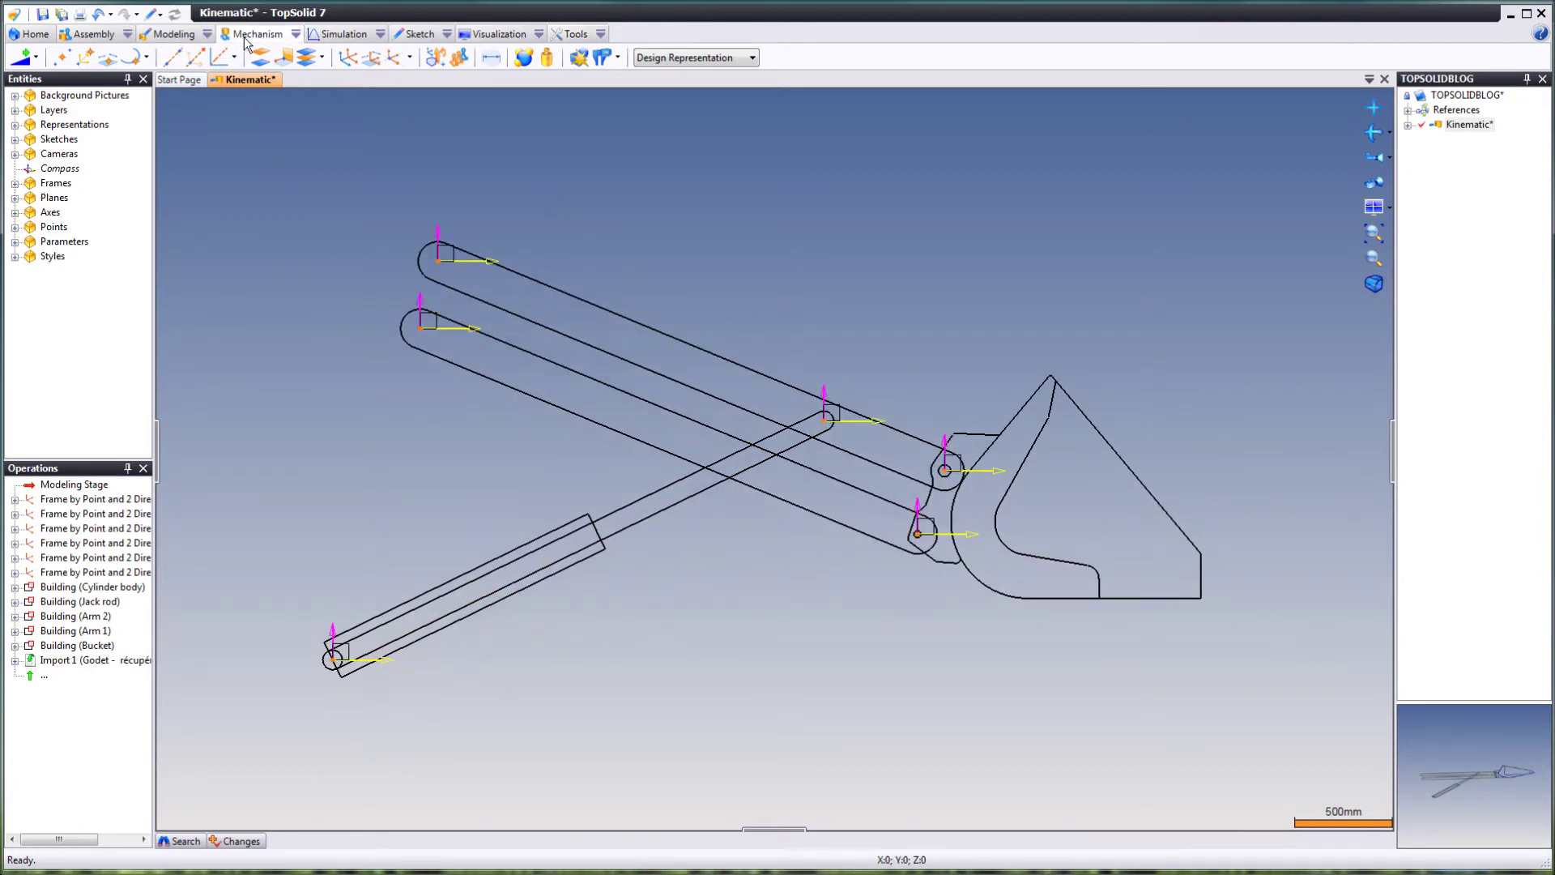
pyautogui.click(20, 57)
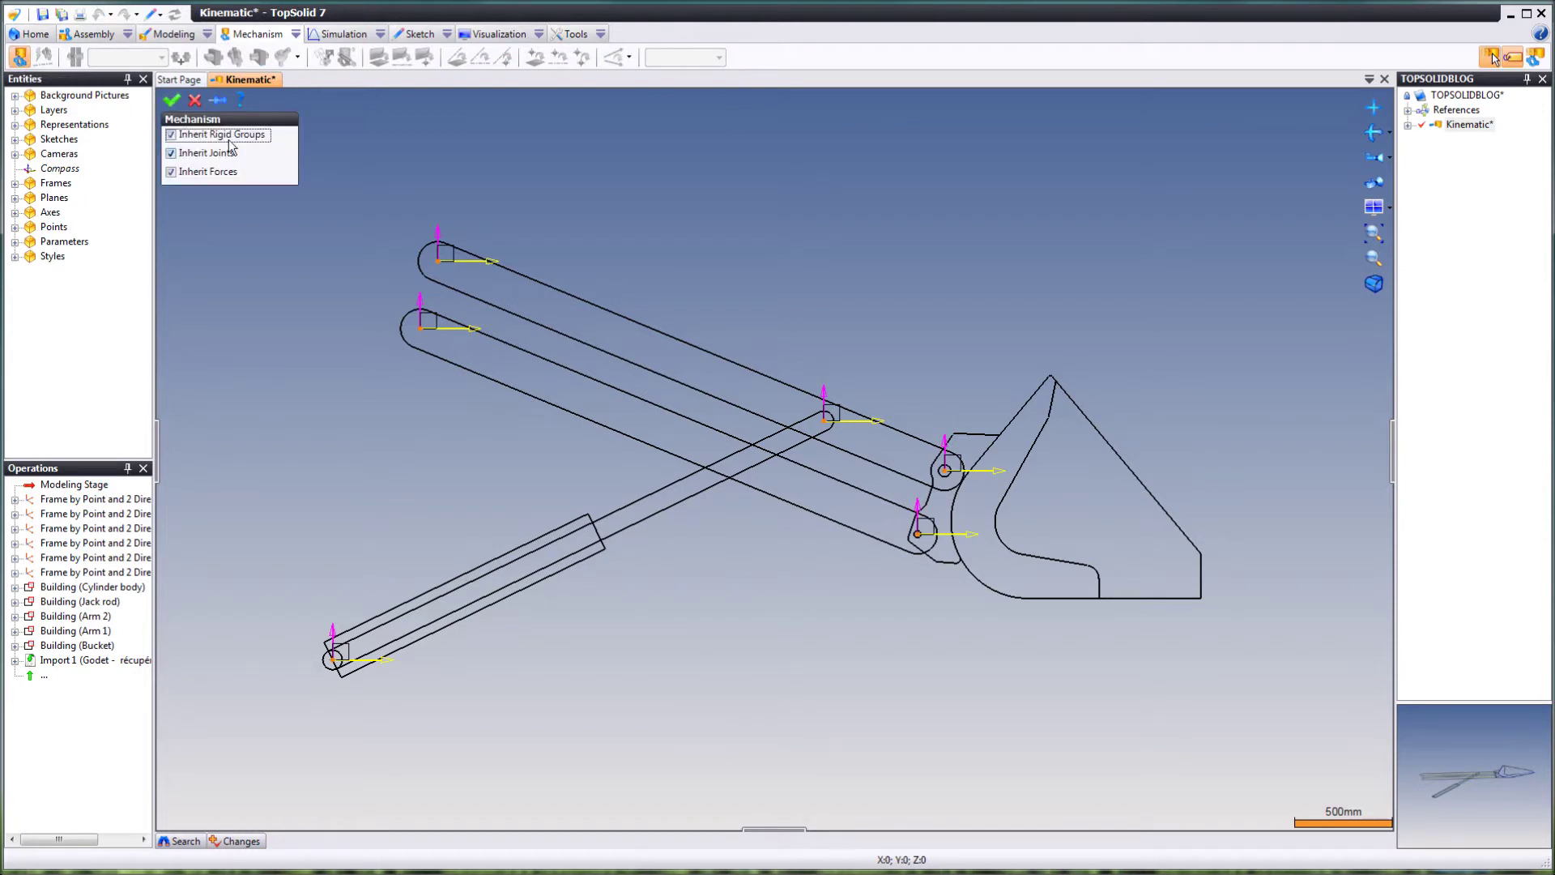
pyautogui.click(178, 101)
pyautogui.scroll(-2, 600, 276)
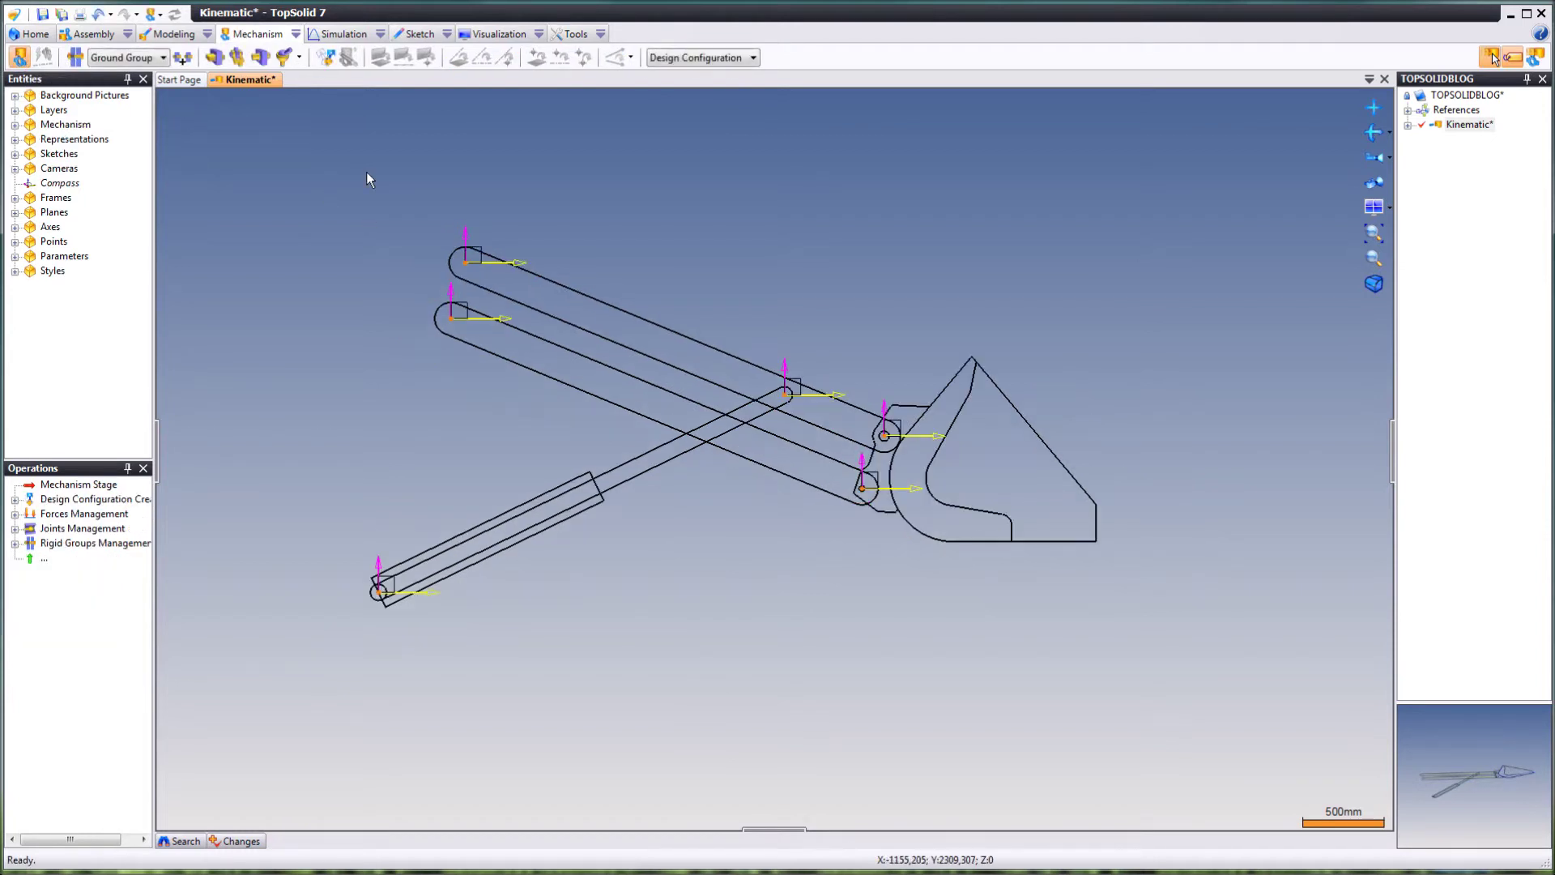
# - Create a rigid group containing the cylinder body sketch
pyautogui.scroll(1, 466, 267)
pyautogui.scroll(1, 524, 299)
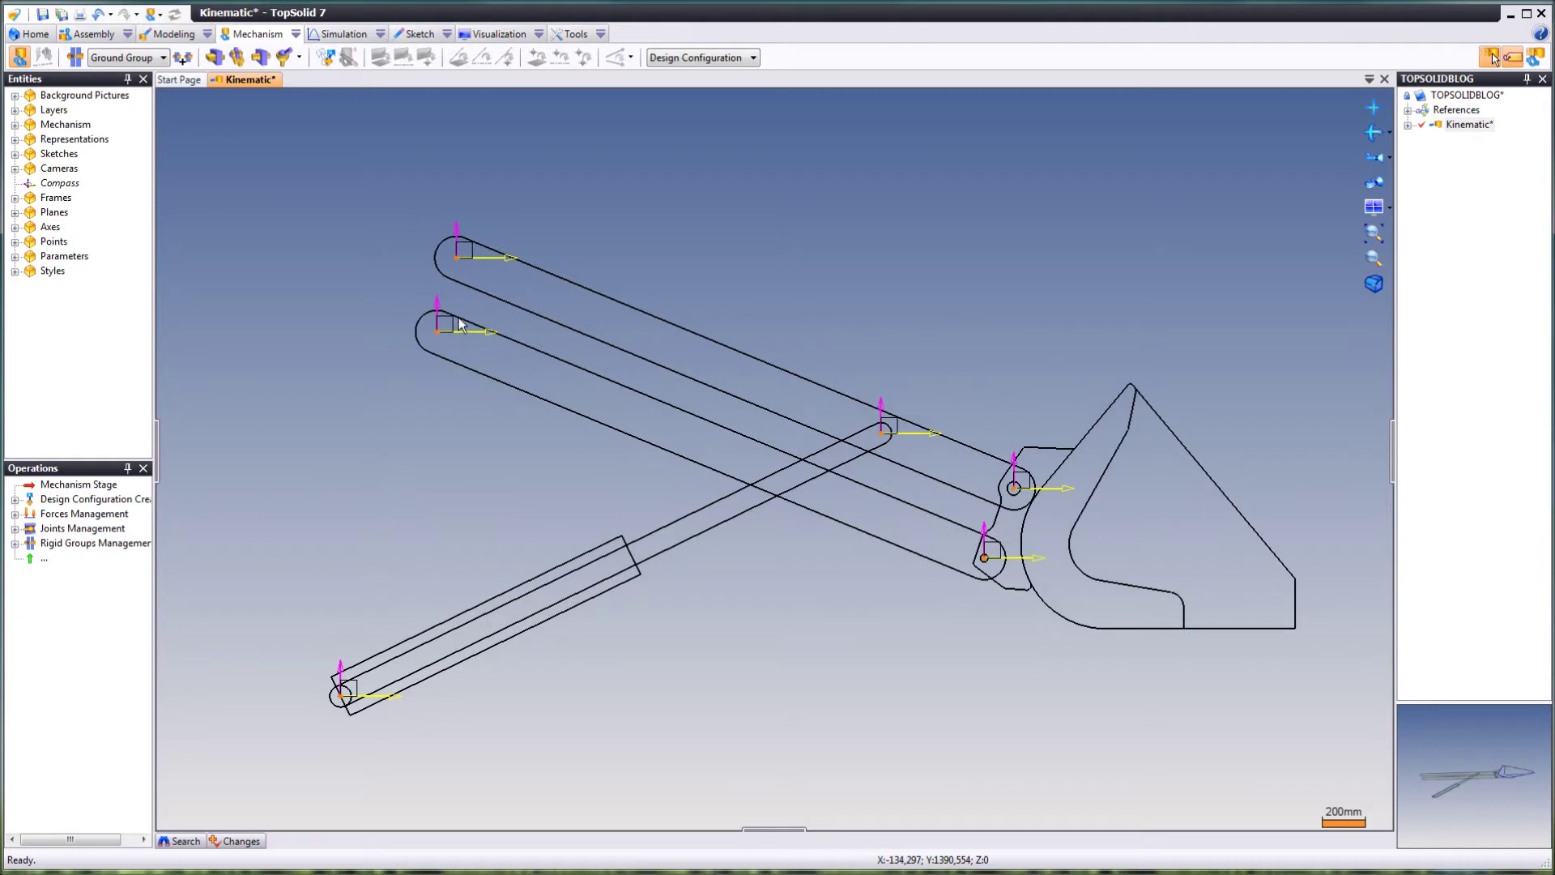
pyautogui.click(74, 56)
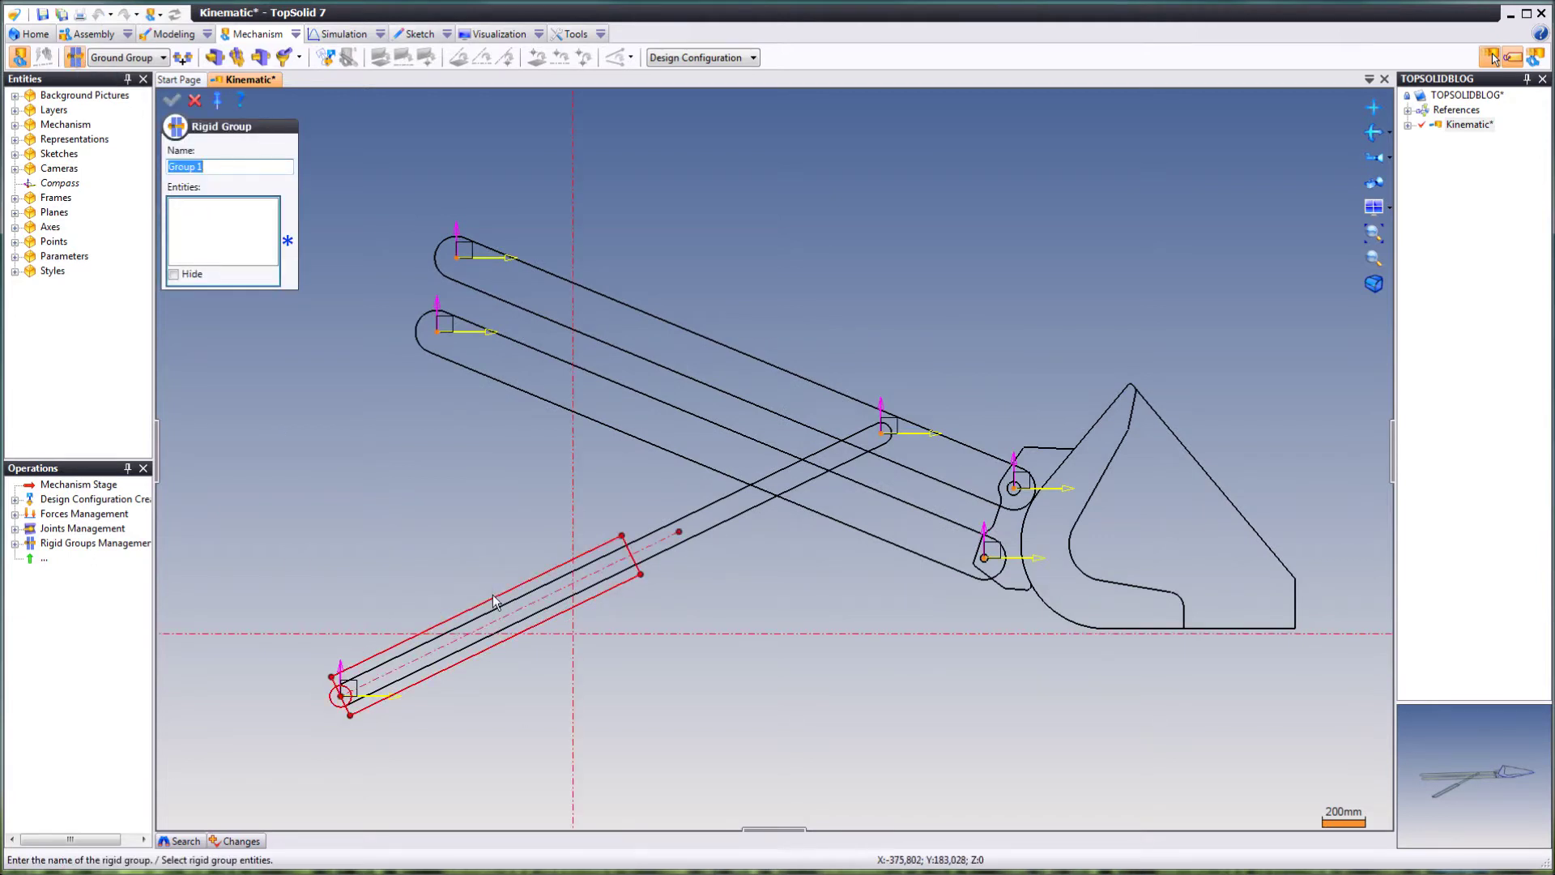
pyautogui.click(496, 598)
pyautogui.rightClick(425, 494)
pyautogui.click(447, 497)
# - Create one rigid group for the lower arm and another for the upper arm
pyautogui.click(476, 353)
pyautogui.rightClick(421, 374)
pyautogui.click(443, 386)
pyautogui.click(550, 271)
pyautogui.rightClick(583, 216)
pyautogui.click(606, 227)
# - Create a rigid group for the jack rod
pyautogui.click(865, 435)
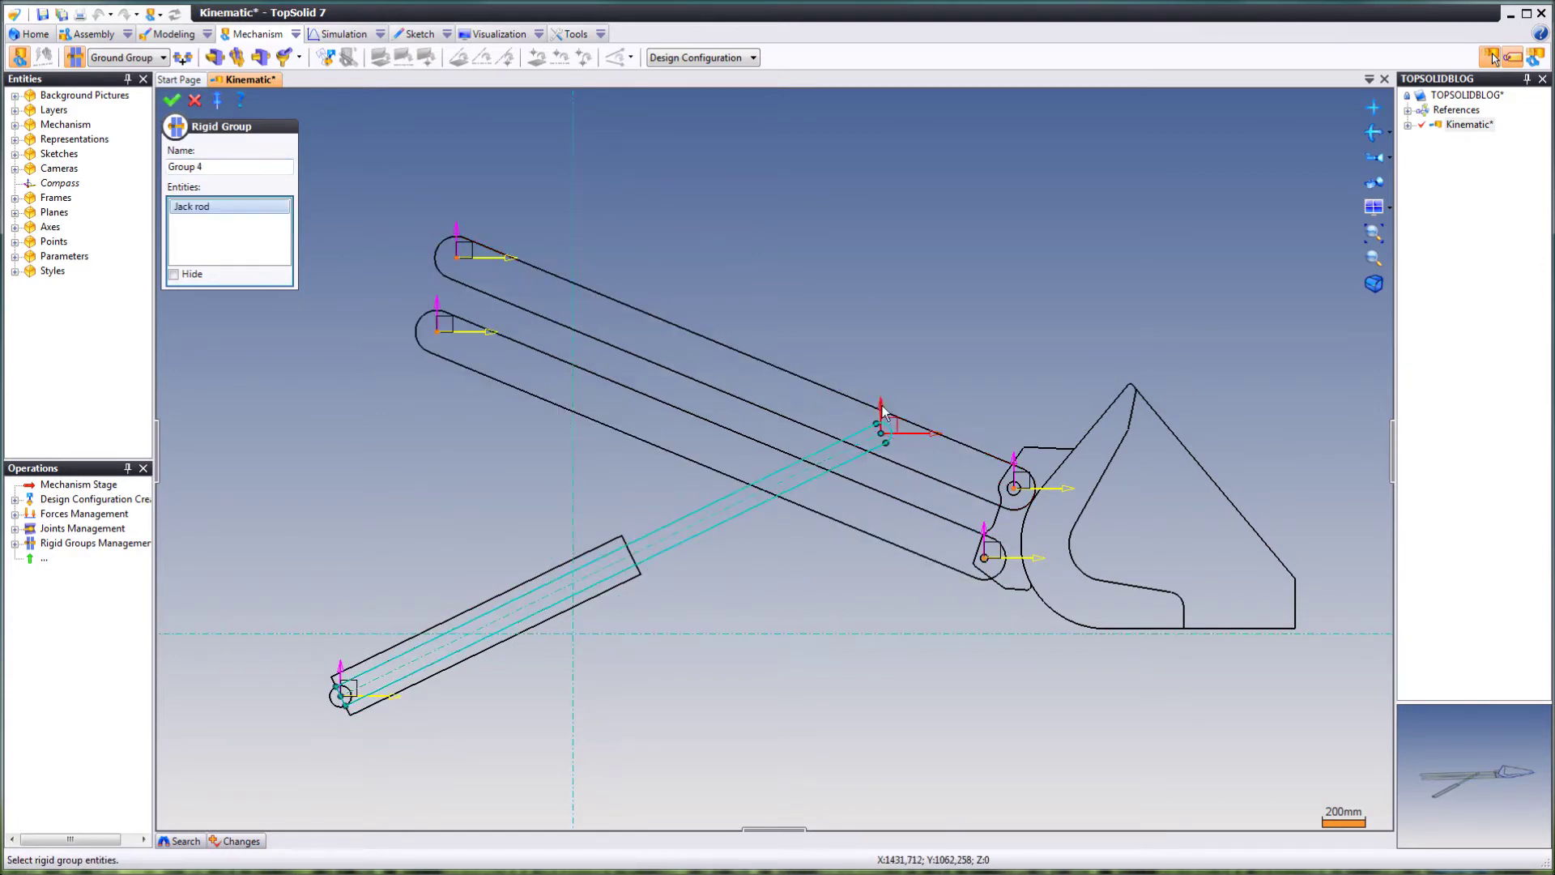
pyautogui.rightClick(883, 328)
pyautogui.click(906, 339)
# - Create a rigid group containing the bucket and its two pivot frames, and finish defining rigid groups
pyautogui.click(1088, 449)
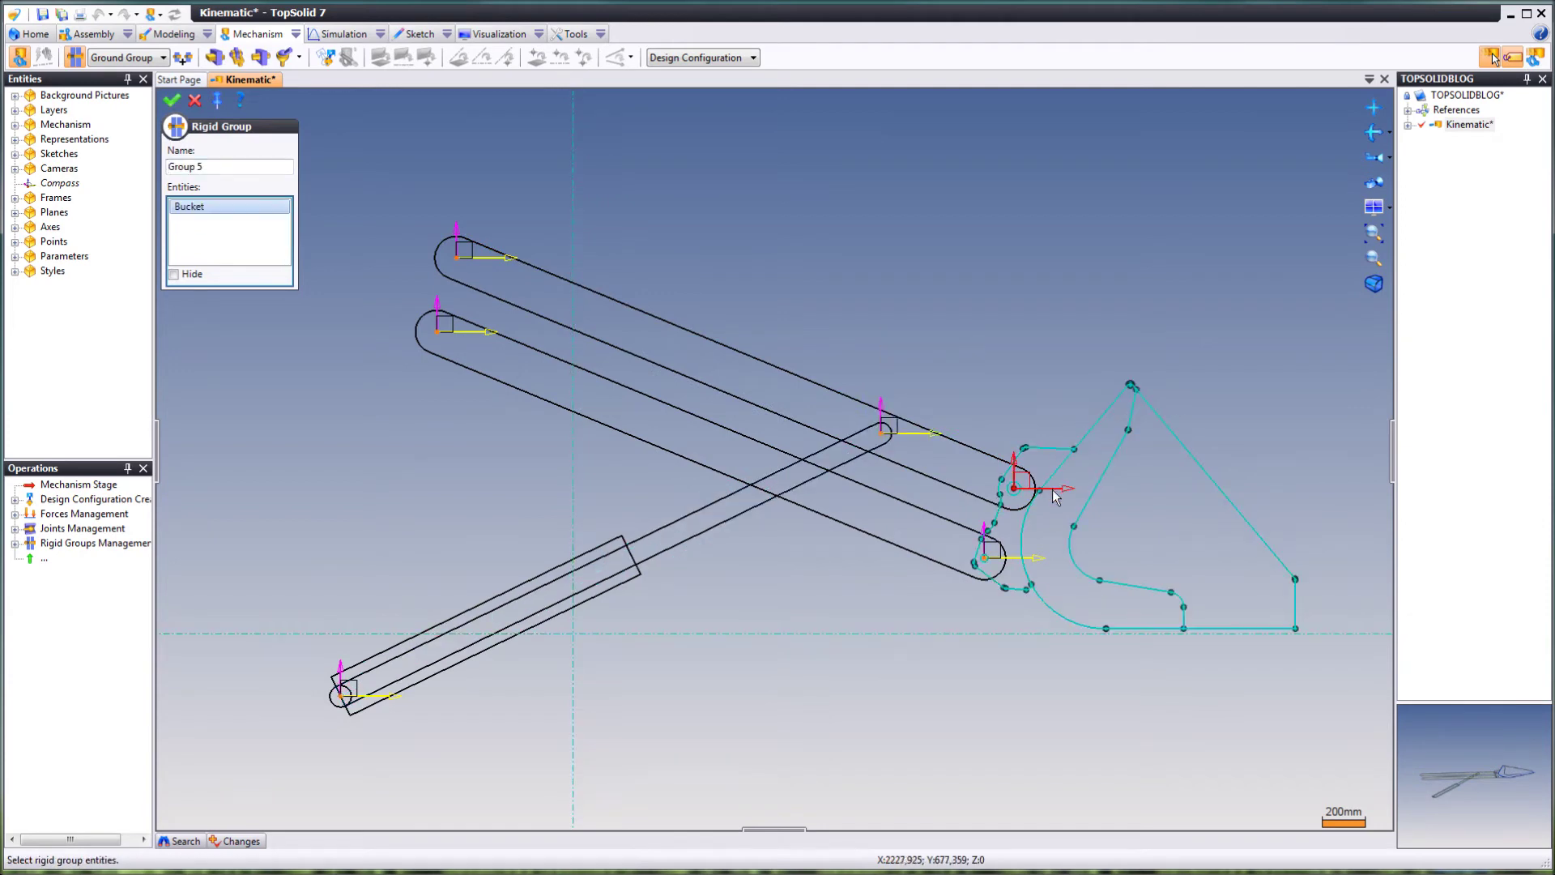
pyautogui.click(1055, 491)
pyautogui.click(1038, 561)
pyautogui.rightClick(843, 586)
pyautogui.click(851, 590)
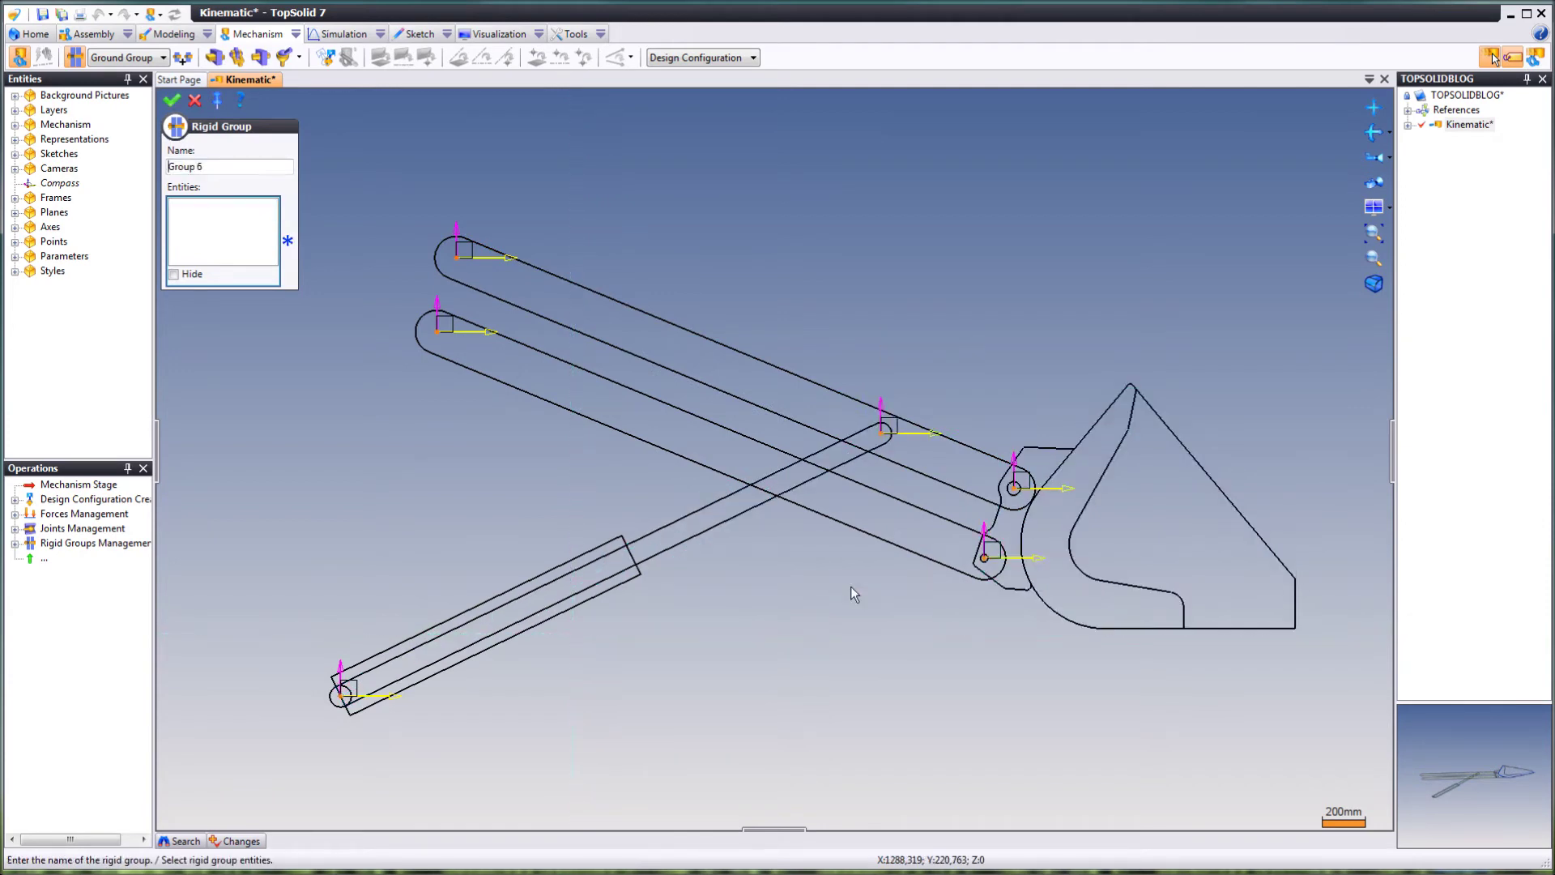
pyautogui.scroll(-1, 851, 586)
pyautogui.scroll(1, 843, 577)
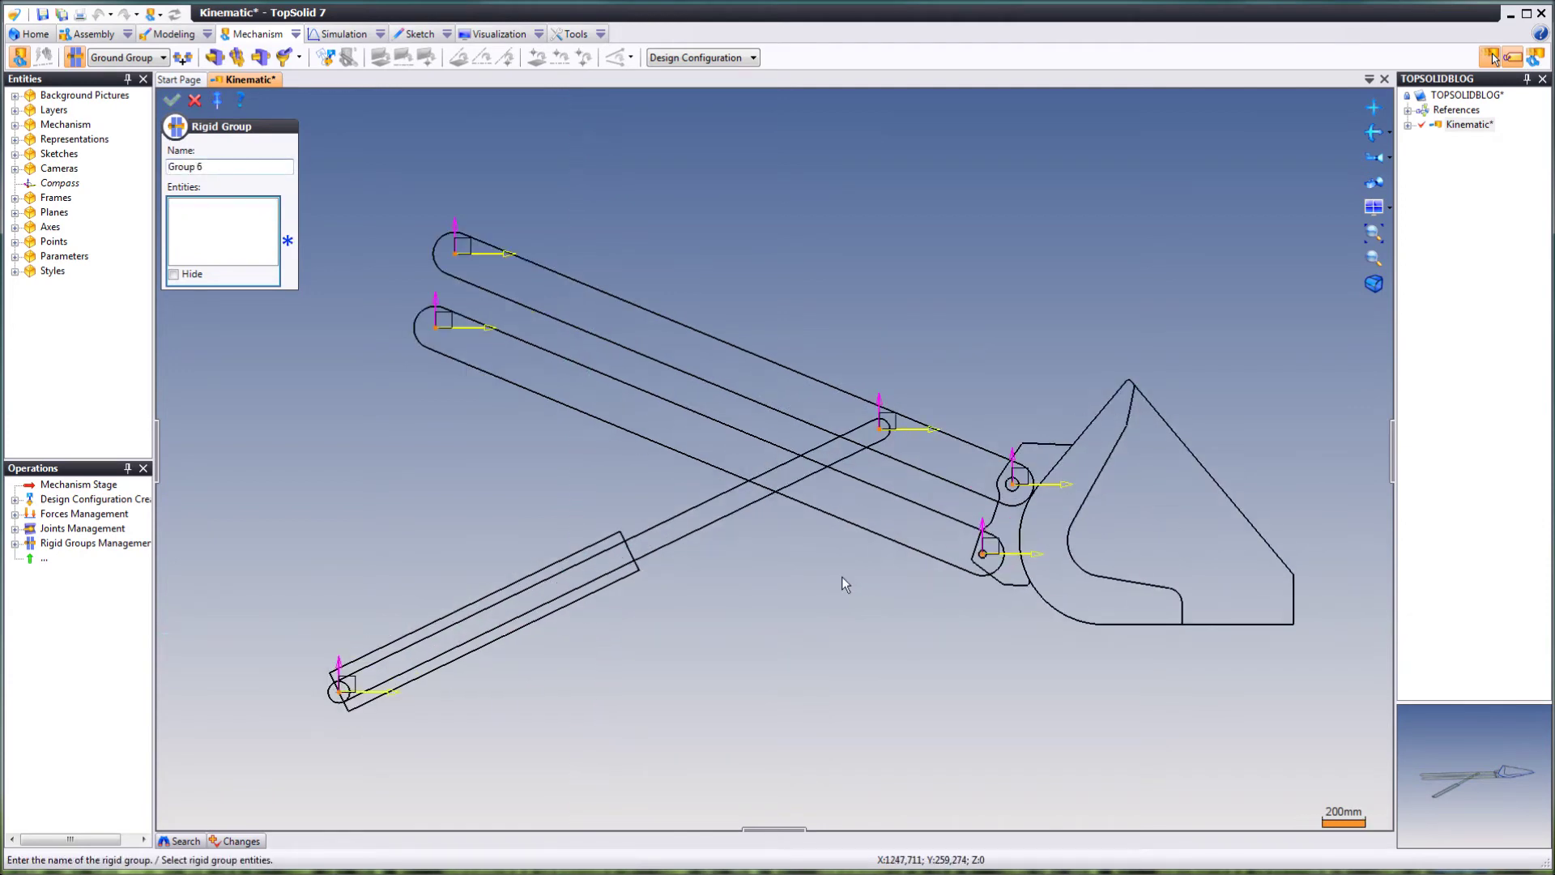
pyautogui.click(195, 99)
# - Edit the Ground Group to include the cylinder base frame and the frames at both arms' free ends
pyautogui.click(15, 125)
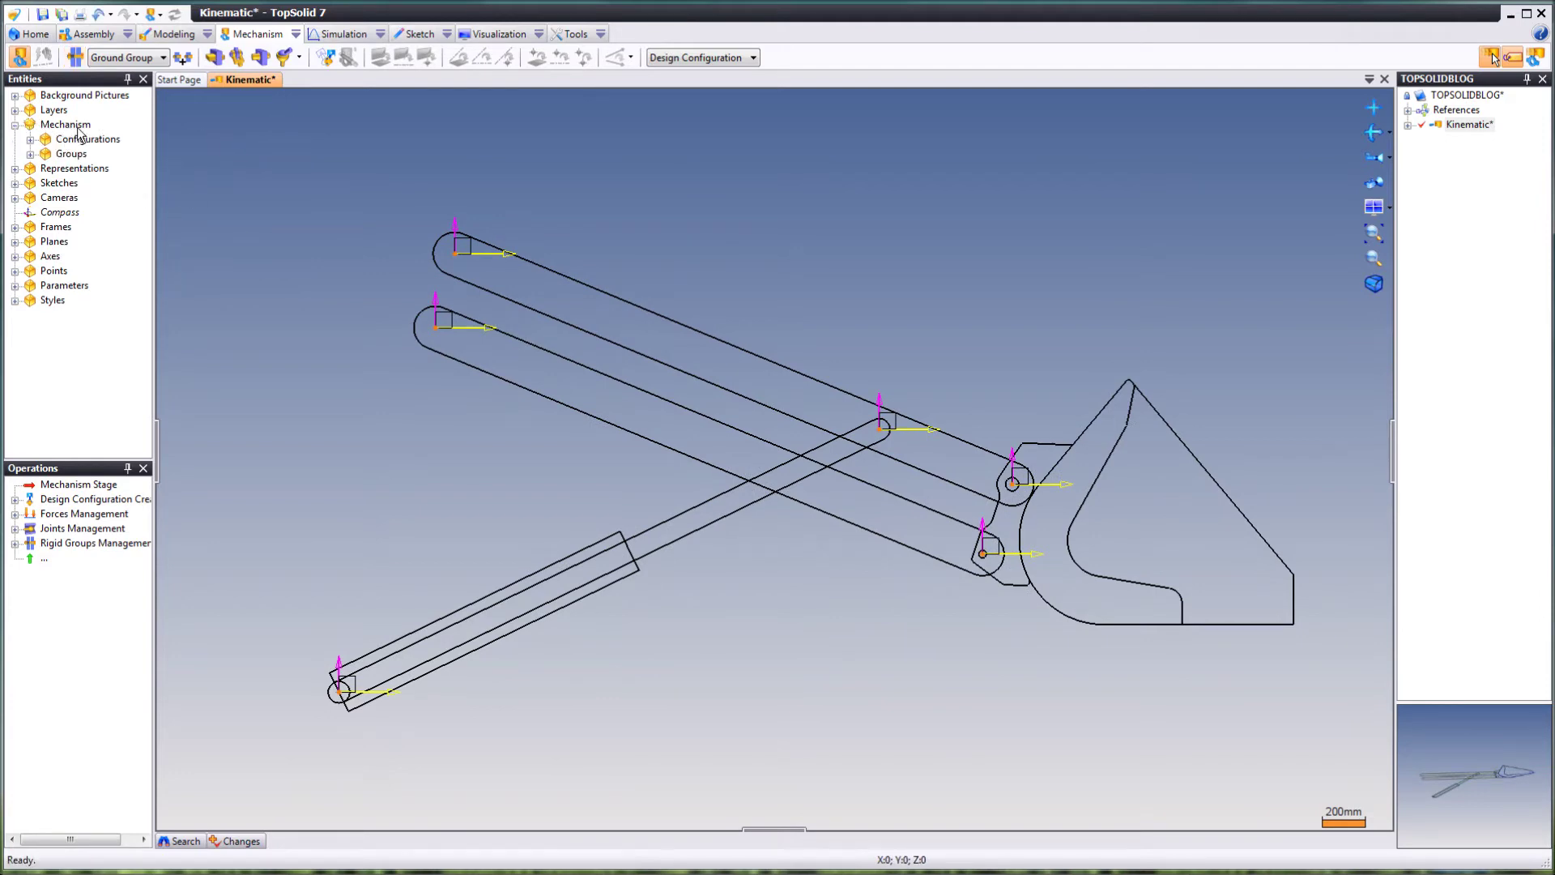
pyautogui.click(31, 155)
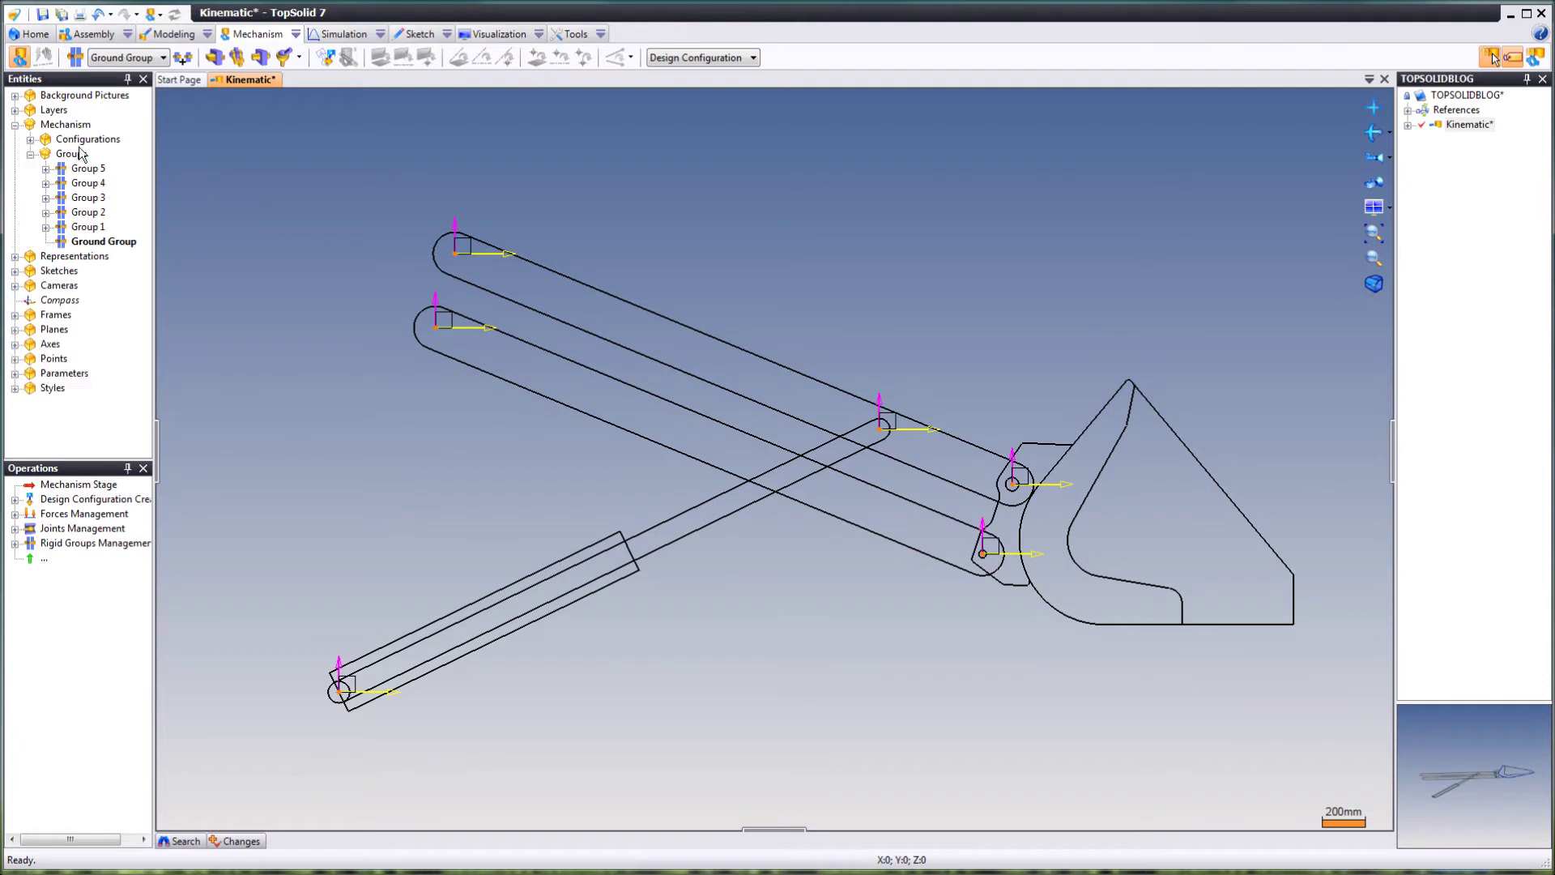
pyautogui.rightClick(109, 244)
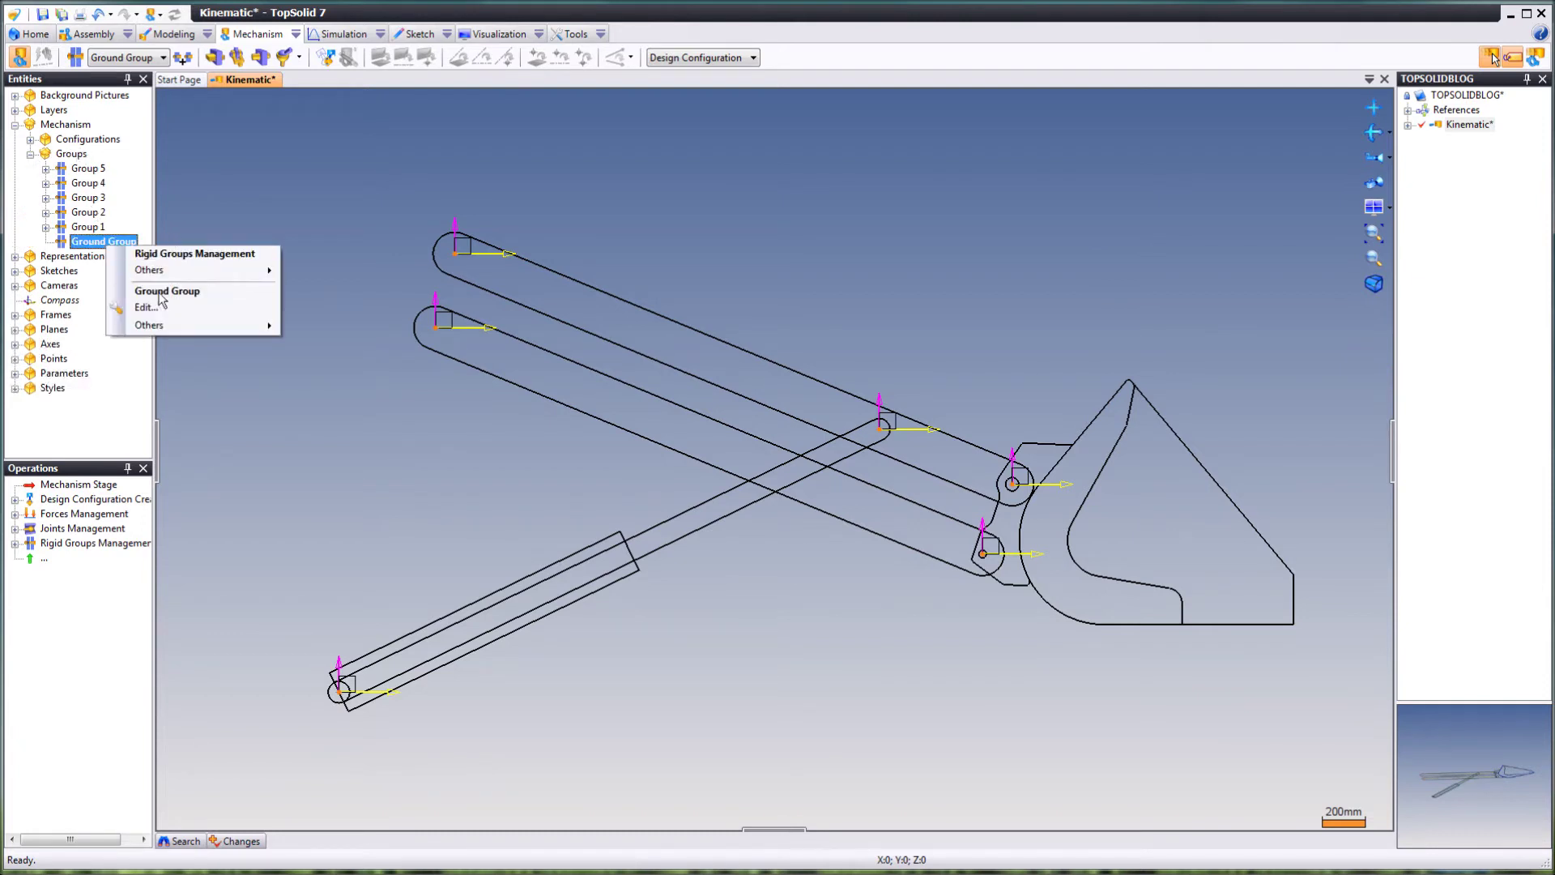
pyautogui.click(148, 307)
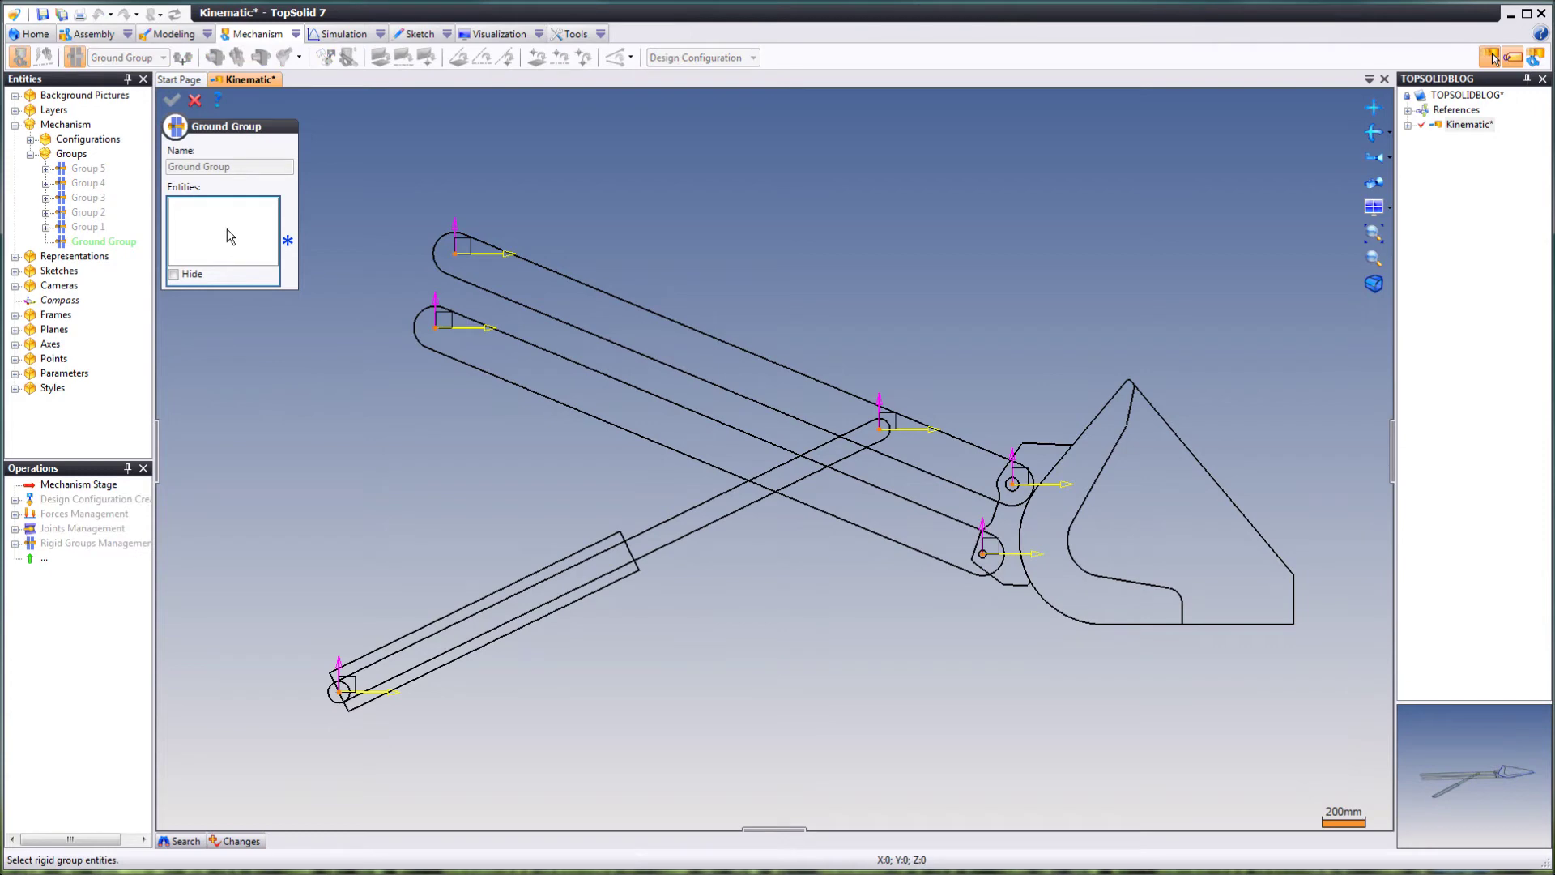
pyautogui.click(341, 684)
pyautogui.click(447, 327)
pyautogui.click(460, 254)
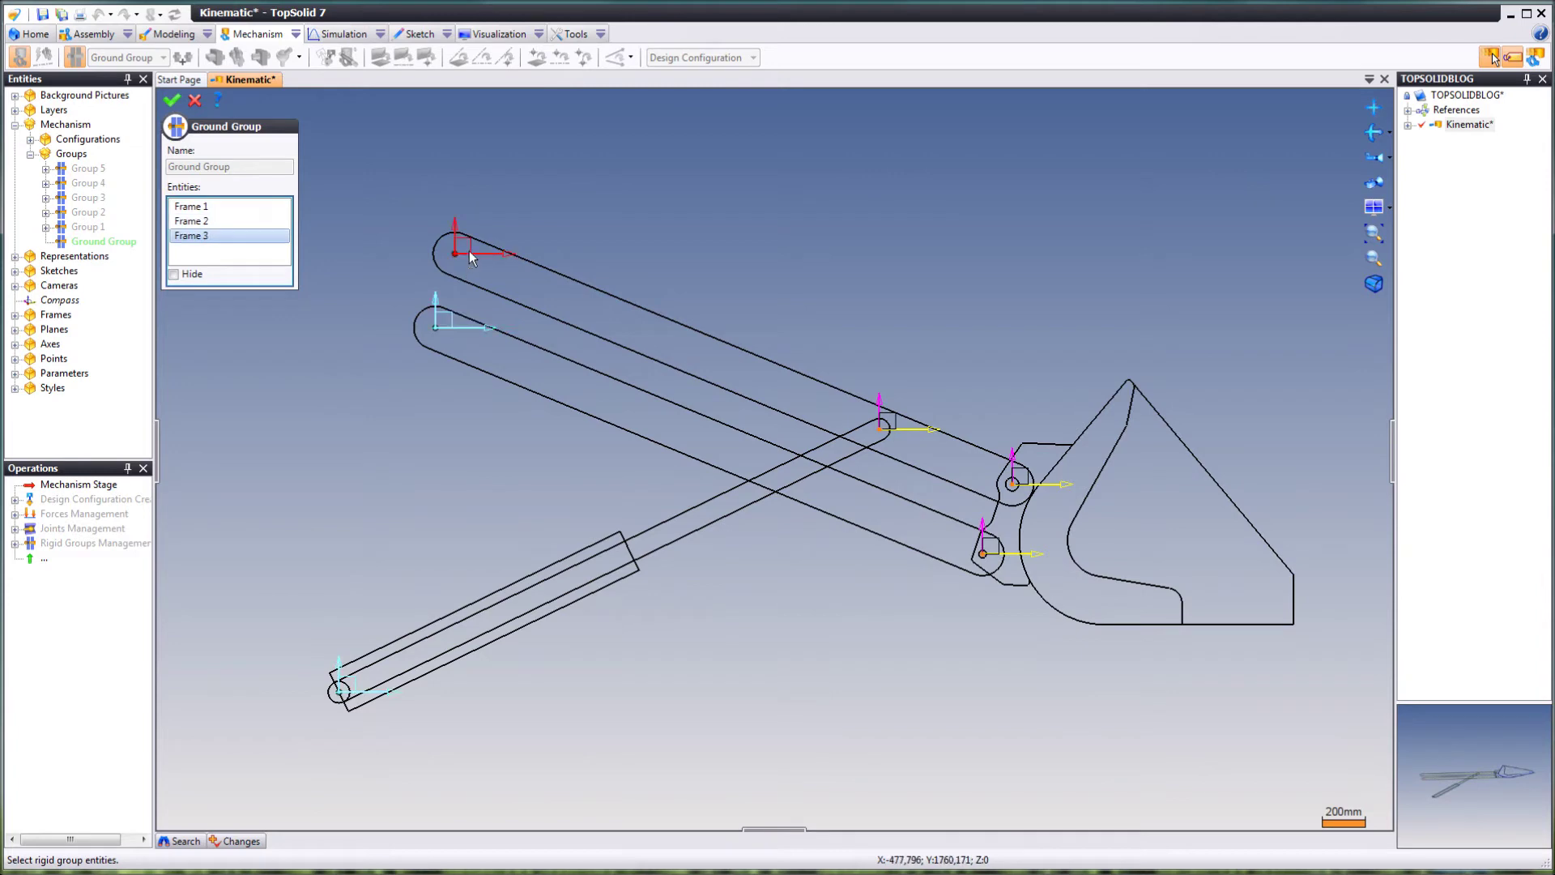
pyautogui.rightClick(379, 231)
pyautogui.click(413, 238)
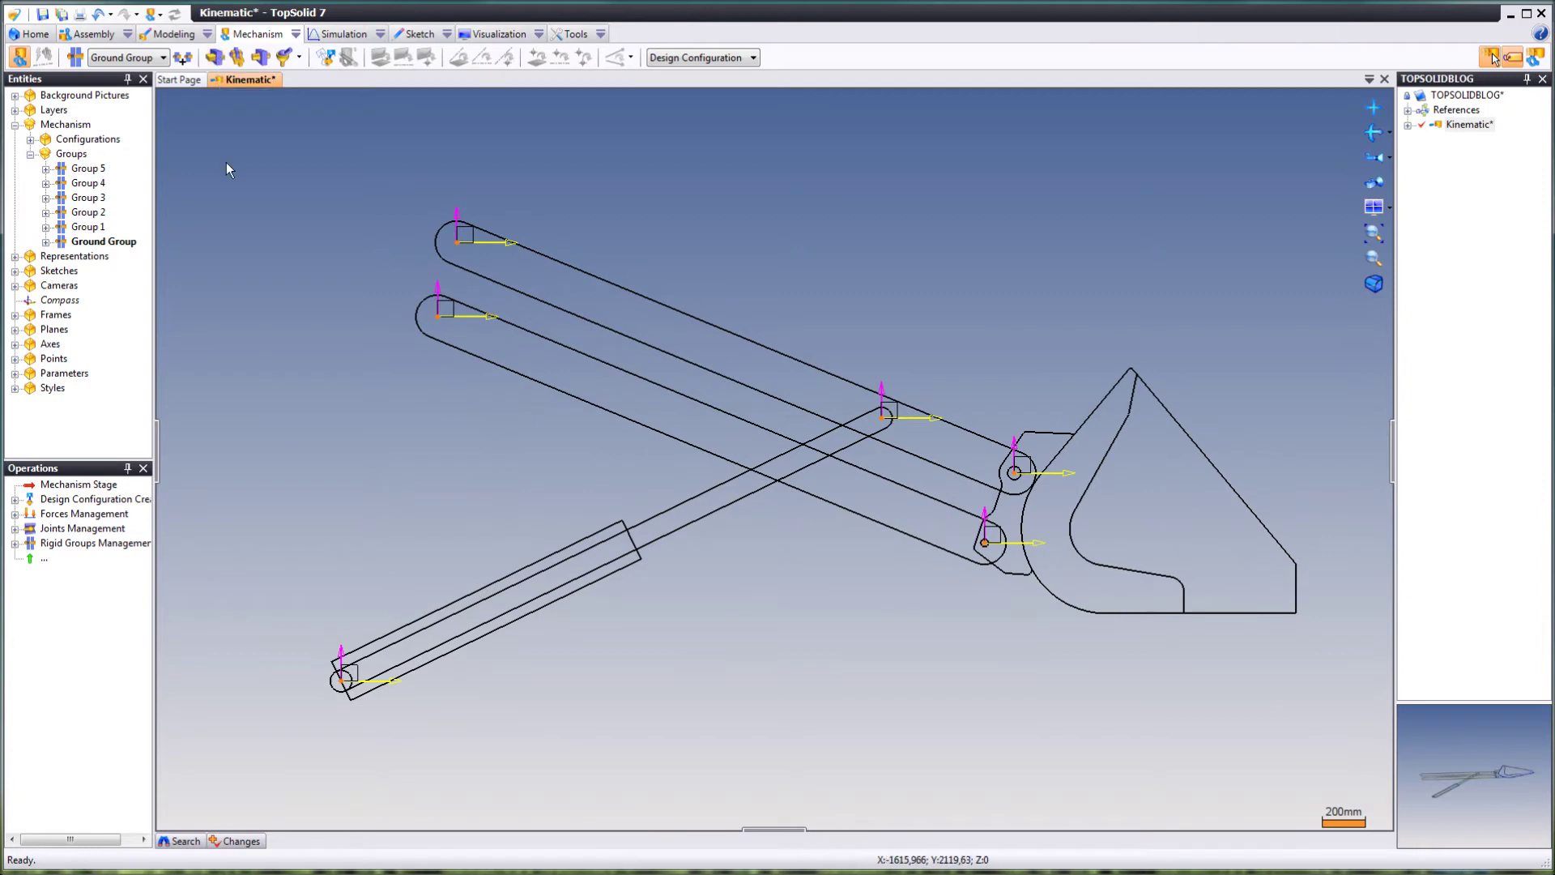
# - Create a revolute joint between the cylinder body's Group 1 and the Ground Group, about the base frame's perpendicular axis
pyautogui.click(237, 57)
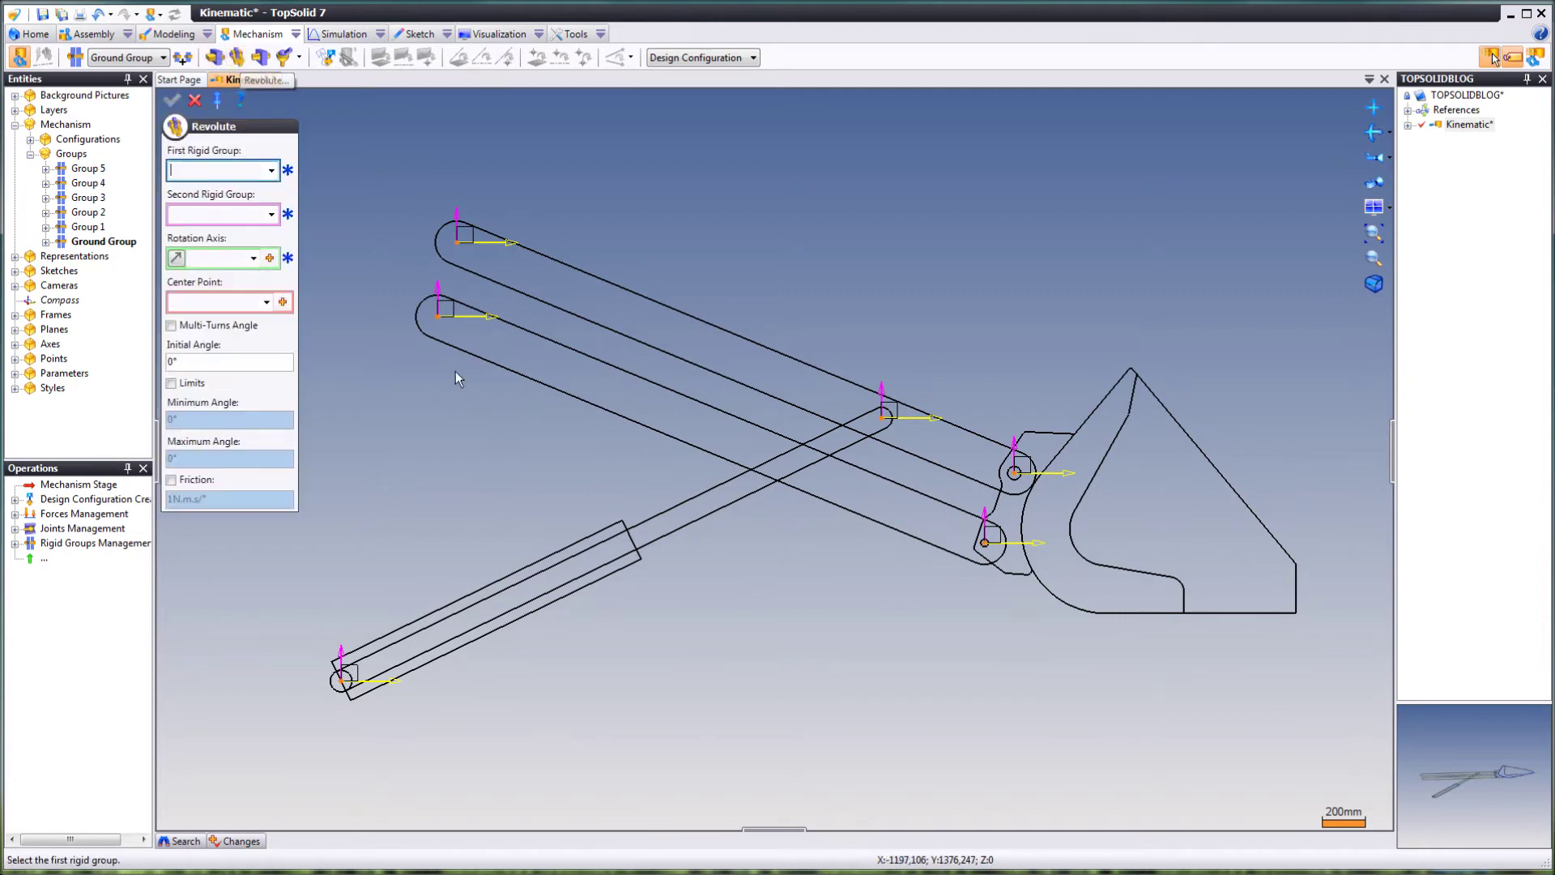
pyautogui.scroll(2, 423, 674)
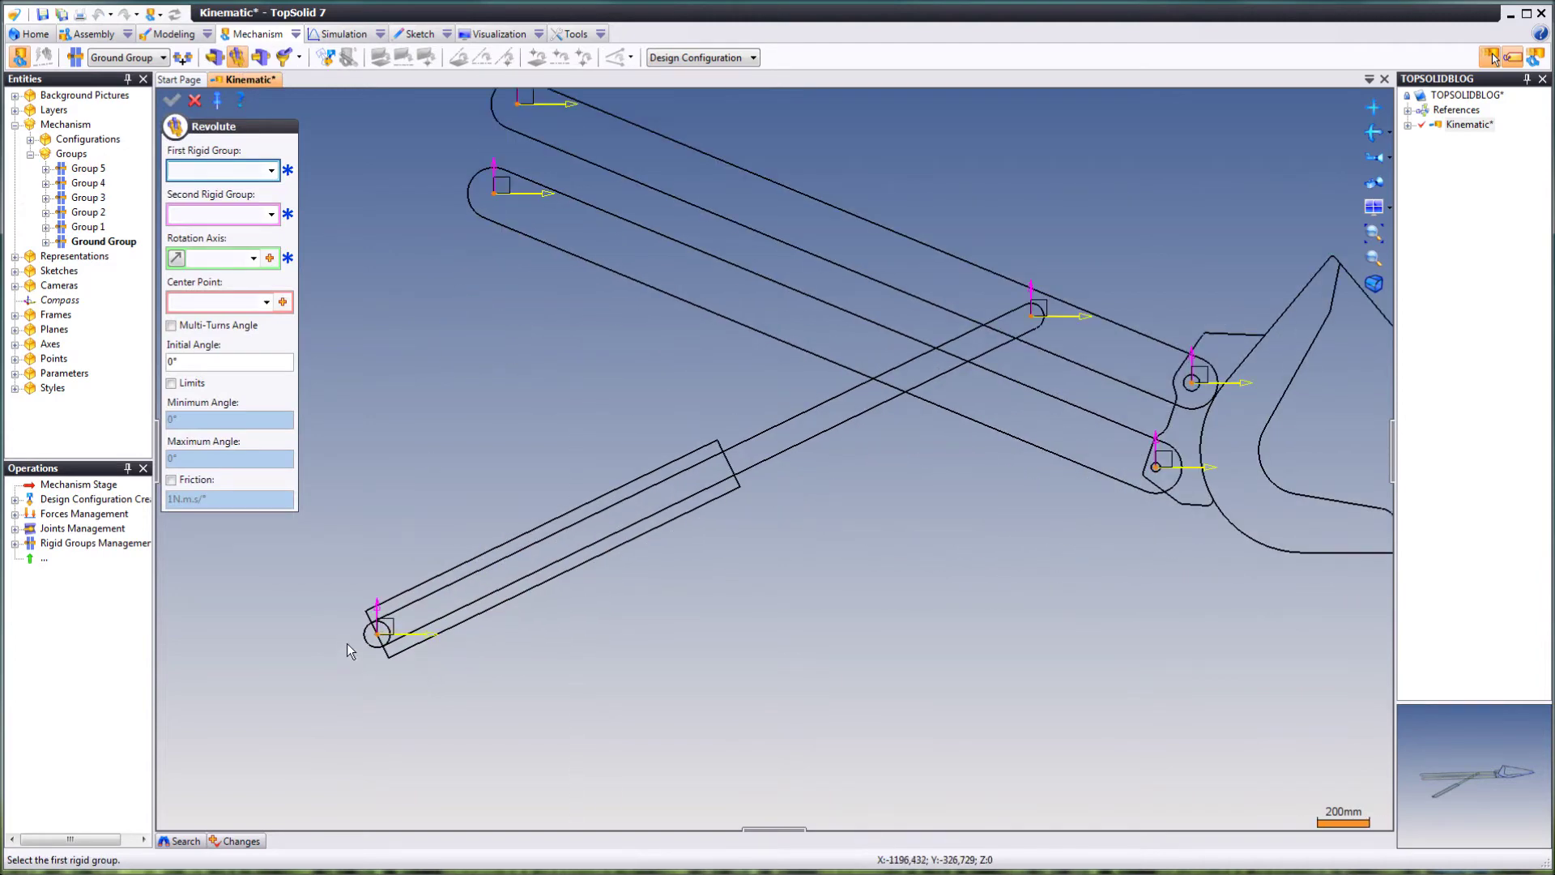
pyautogui.click(413, 597)
pyautogui.click(421, 632)
pyautogui.moveTo(372, 625); pyautogui.dragTo(430, 635, button='middle')
pyautogui.scroll(2, 444, 689)
pyautogui.moveTo(444, 689); pyautogui.dragTo(464, 645, button='middle')
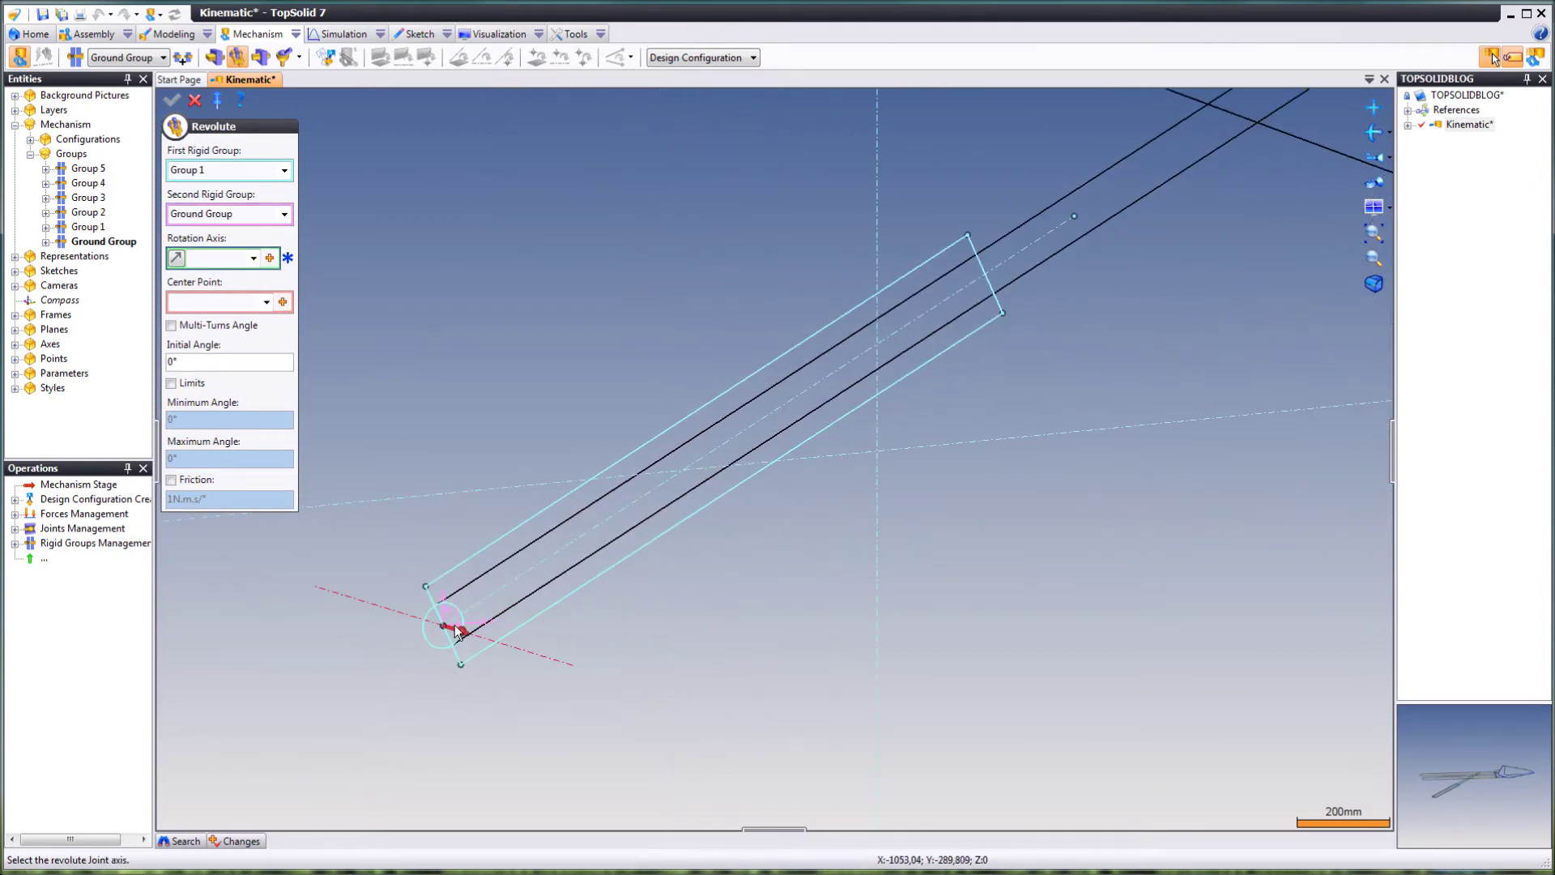
pyautogui.click(452, 630)
pyautogui.press('Return')
# - Create a revolute joint between the lower arm's Group 2 and the Ground Group, about its end frame's perpendicular axis
pyautogui.scroll(-4, 396, 693)
pyautogui.scroll(4, 487, 216)
pyautogui.click(596, 340)
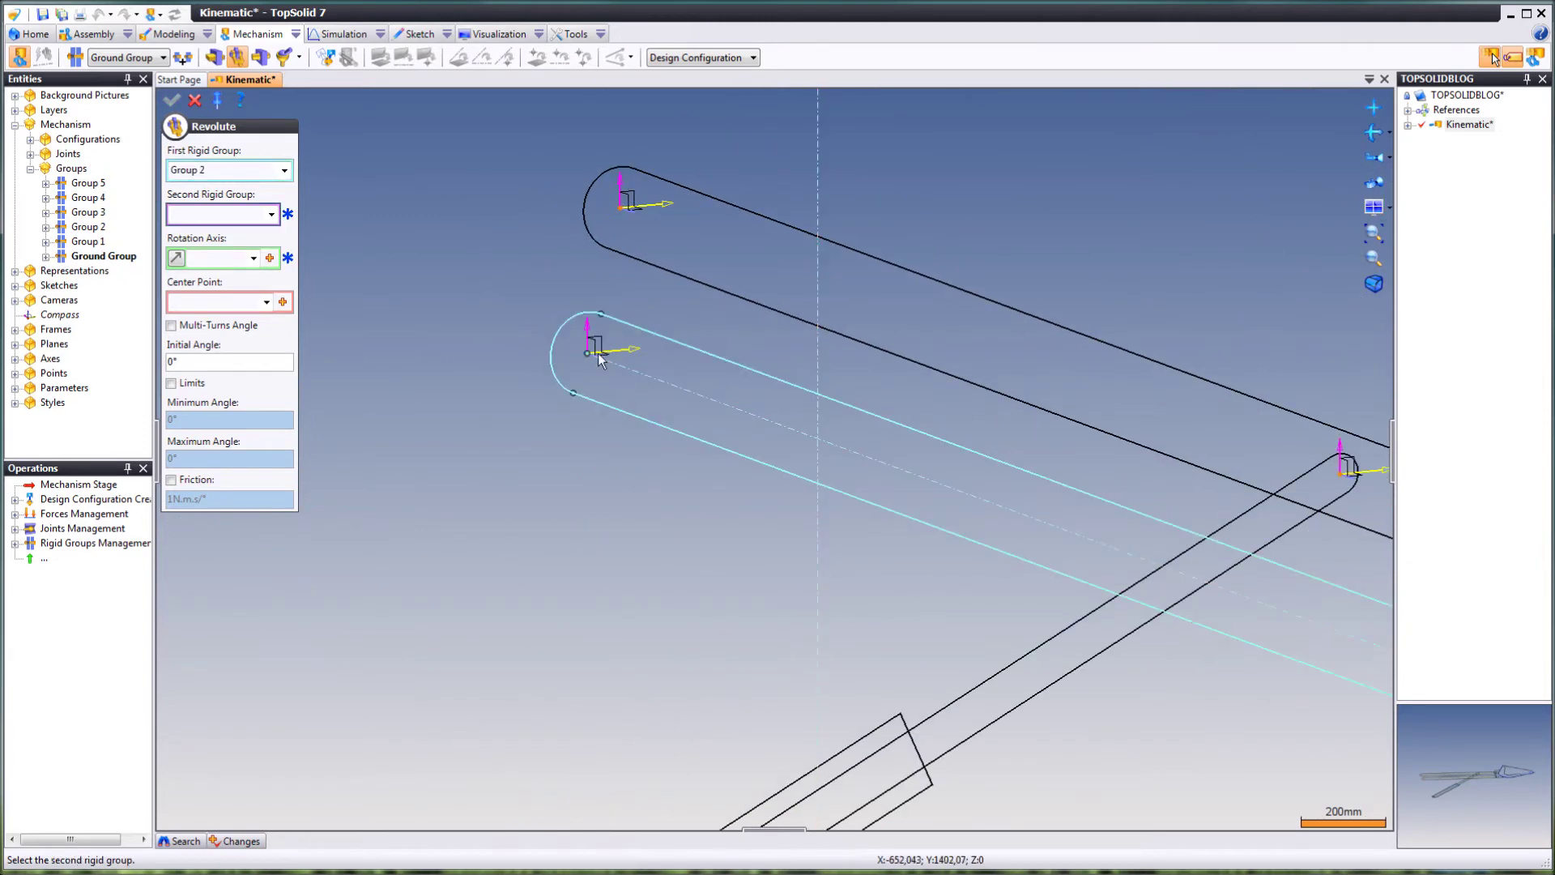
pyautogui.click(599, 361)
pyautogui.press('Return')
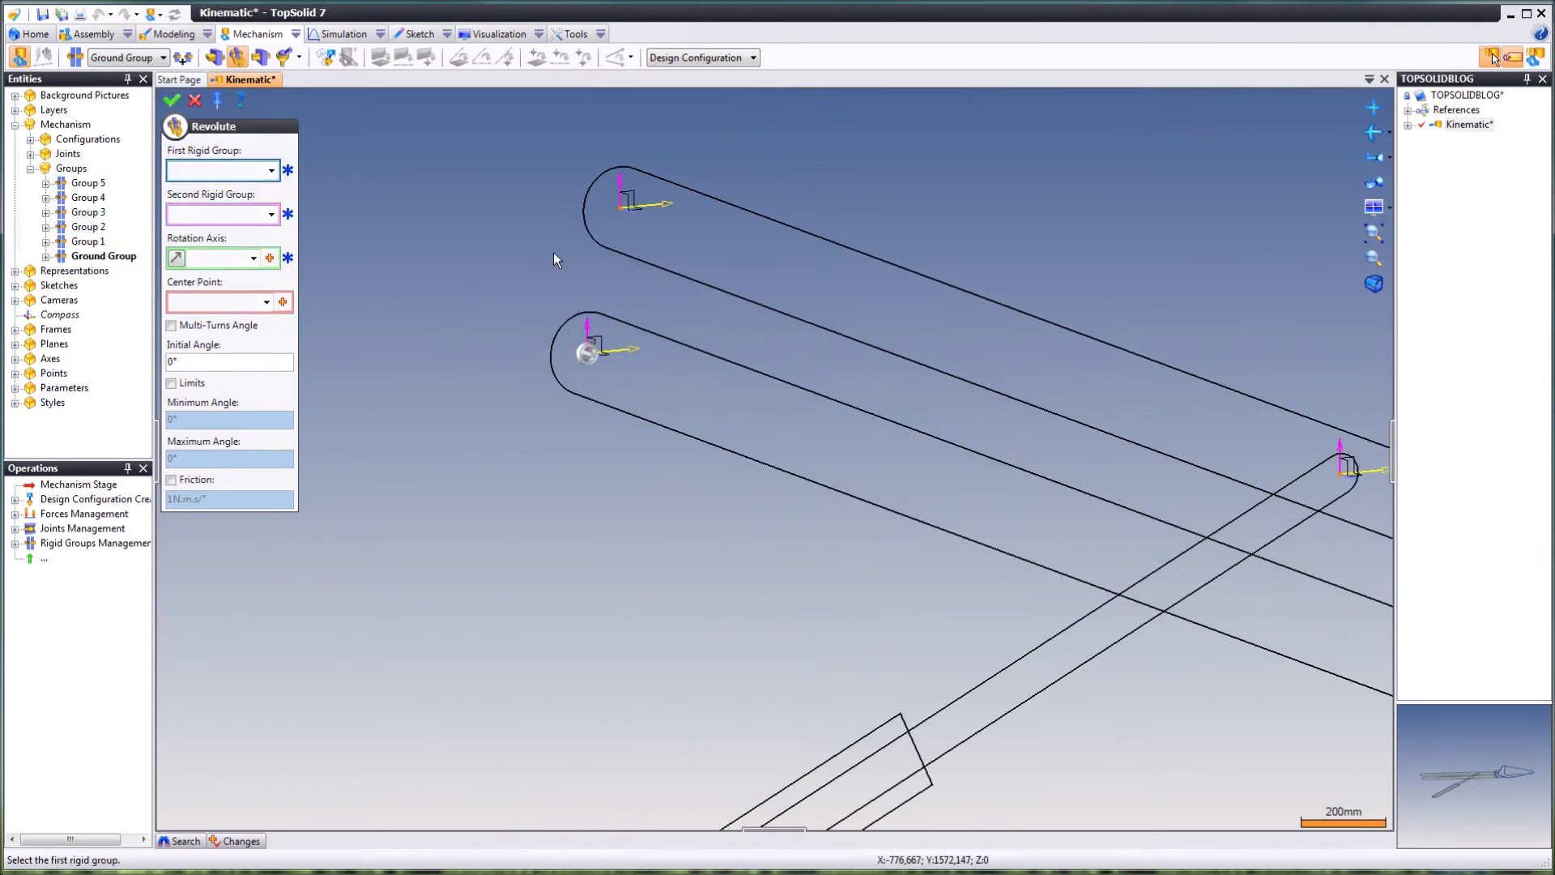
# - Create a revolute joint between the upper arm's Group 3 and the Ground Group, about its end frame's perpendicular axis
pyautogui.click(586, 202)
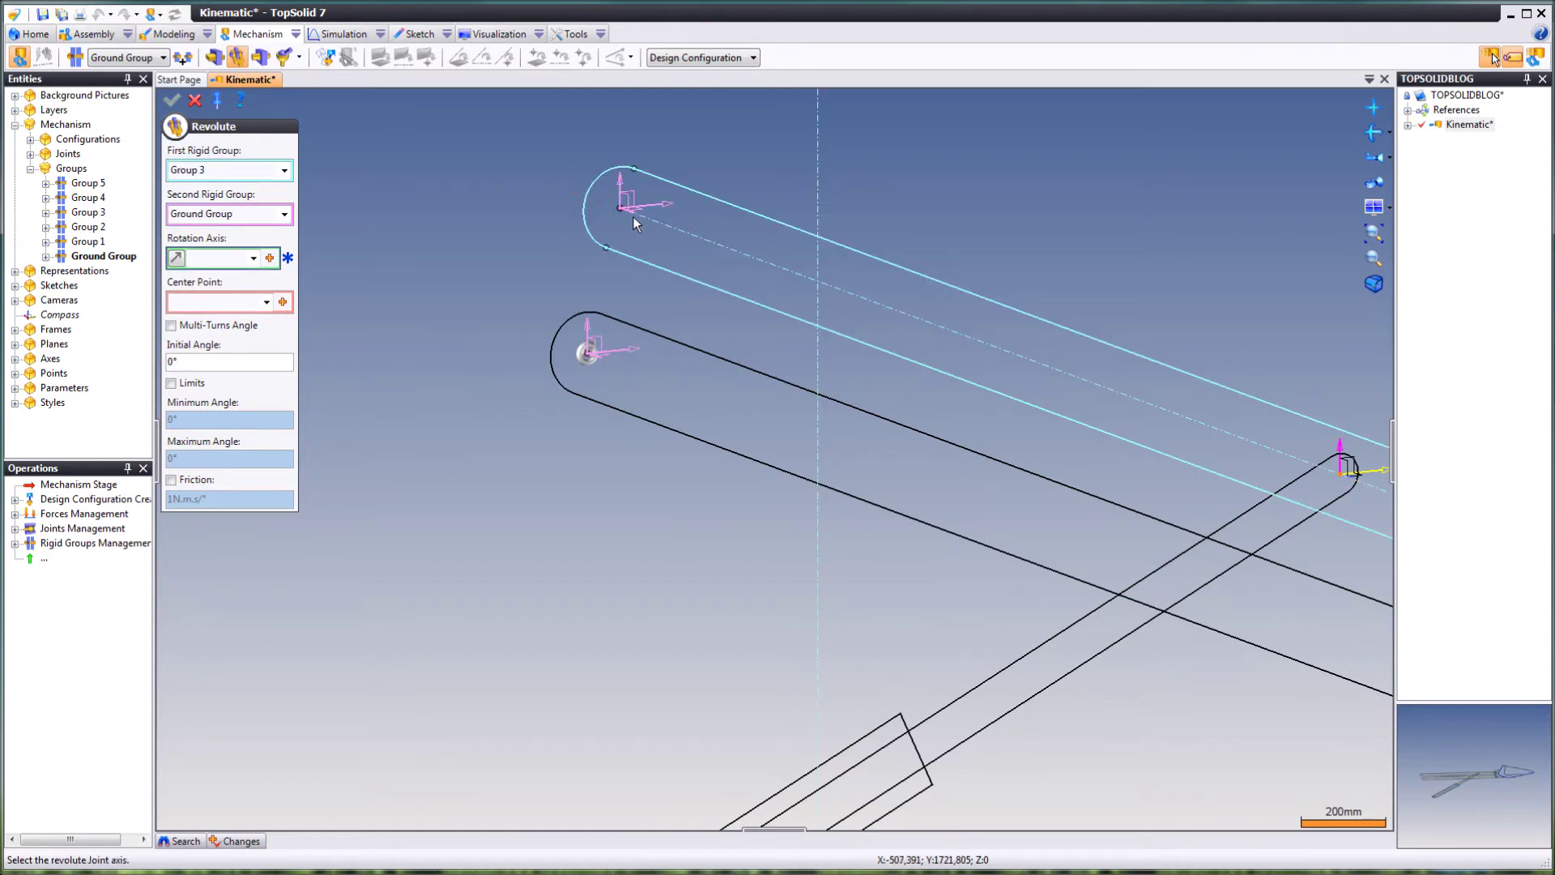
pyautogui.click(634, 216)
pyautogui.rightClick(546, 261)
pyautogui.click(545, 256)
# - Create a revolute joint between the jack rod and the upper arm about the perpendicular axis of the rod-end frame
pyautogui.scroll(-3, 416, 276)
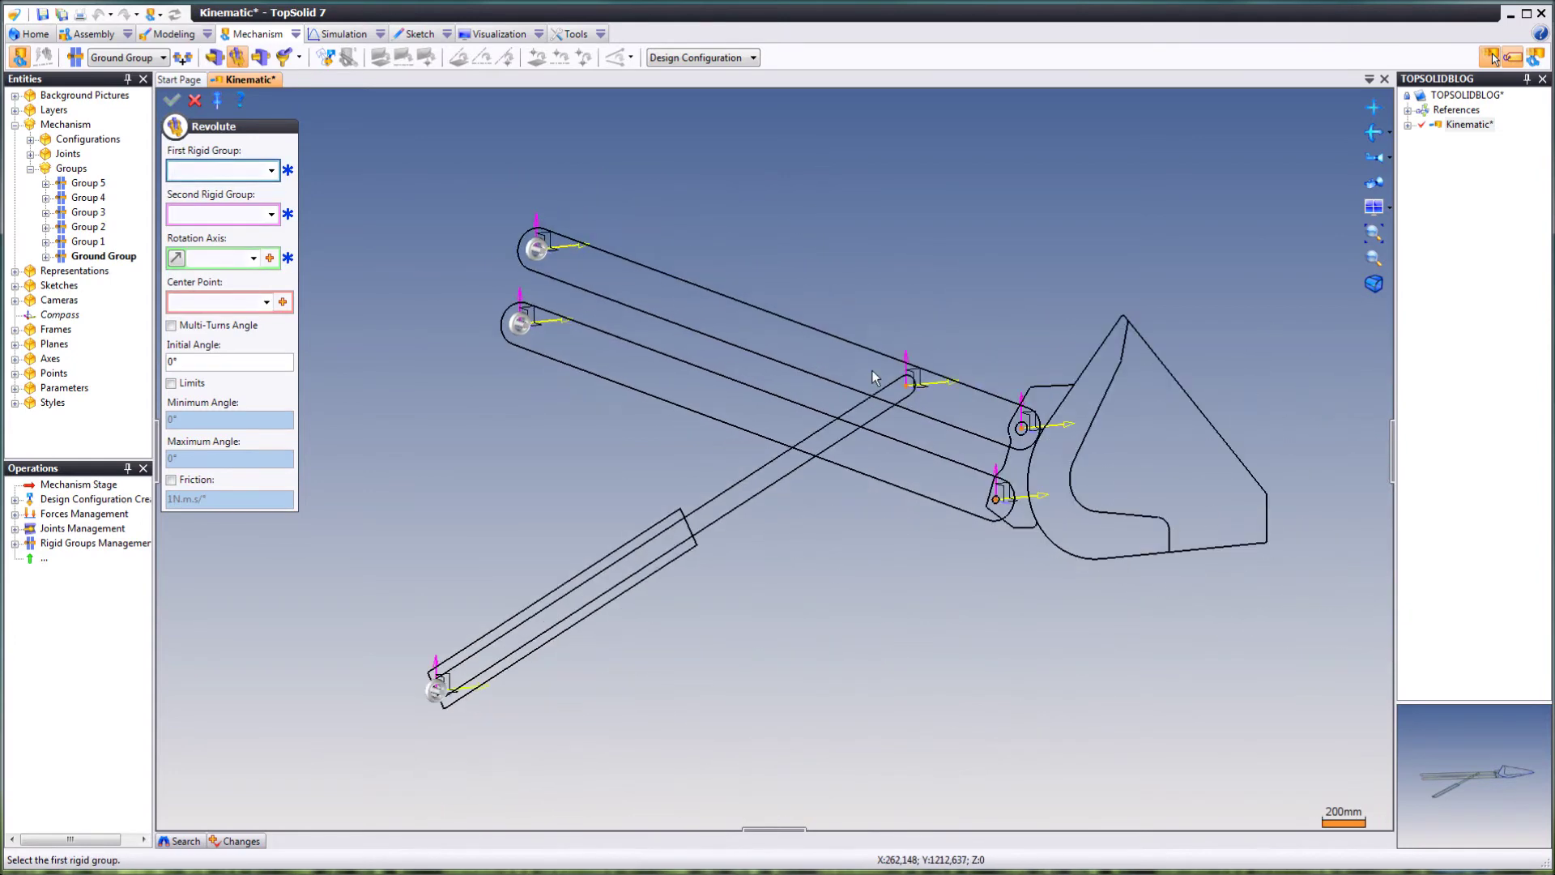
pyautogui.scroll(5, 872, 371)
pyautogui.click(867, 385)
pyautogui.click(869, 336)
pyautogui.click(895, 406)
pyautogui.rightClick(918, 279)
pyautogui.click(930, 288)
# - Create a revolute joint between the bucket's Group 5 and the upper arm's Group 3 about the upper pivot frame's perpendicular axis
pyautogui.scroll(-3, 619, 424)
pyautogui.scroll(2, 860, 465)
pyautogui.click(917, 405)
pyautogui.click(913, 452)
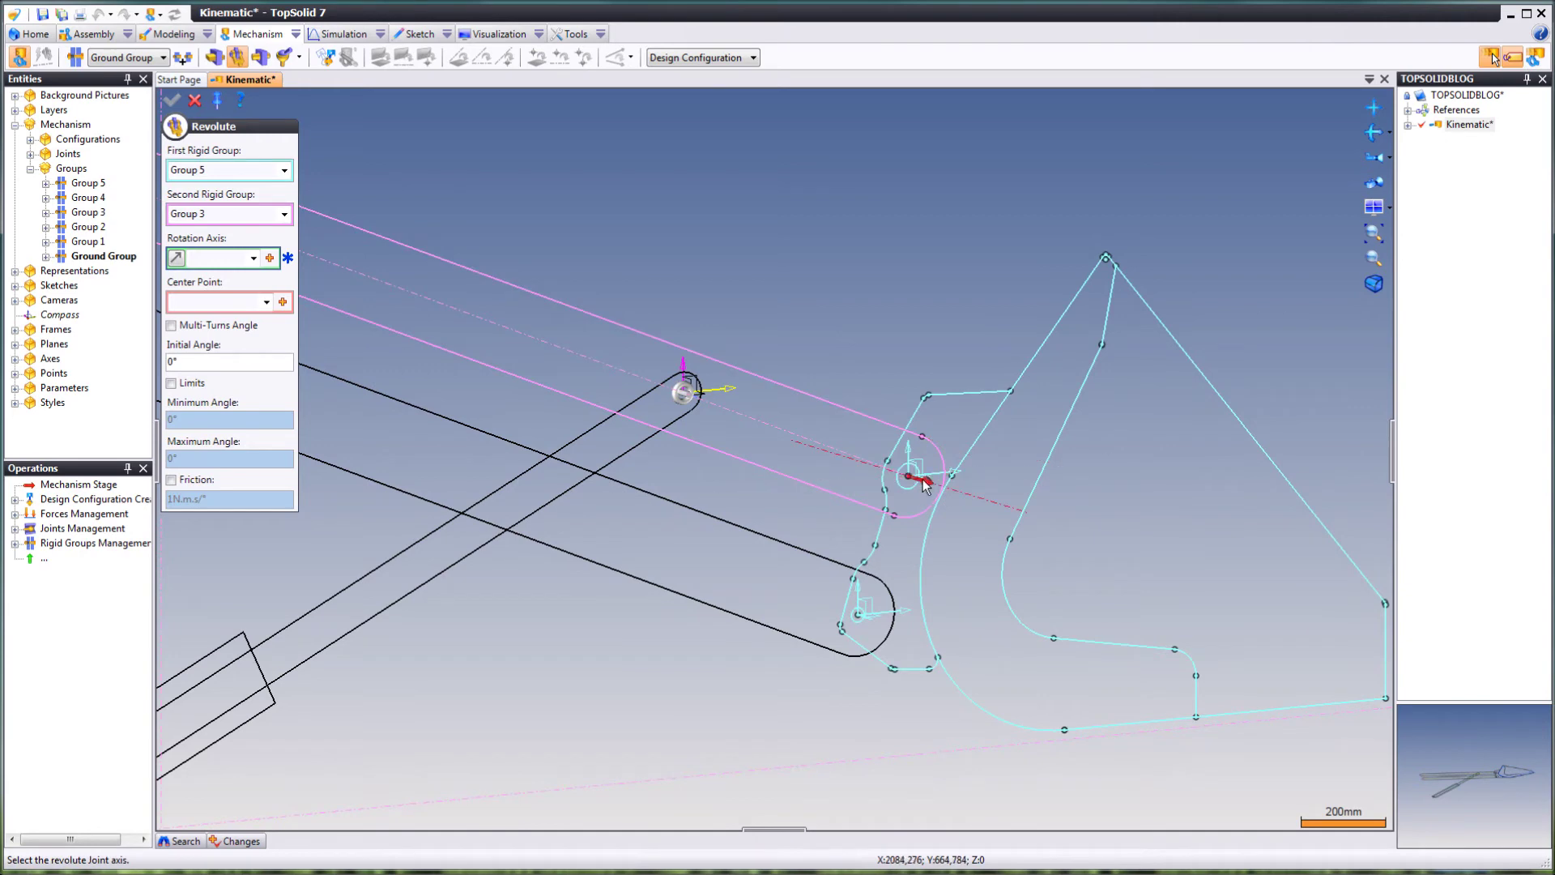
pyautogui.click(926, 482)
pyautogui.rightClick(877, 355)
pyautogui.click(891, 362)
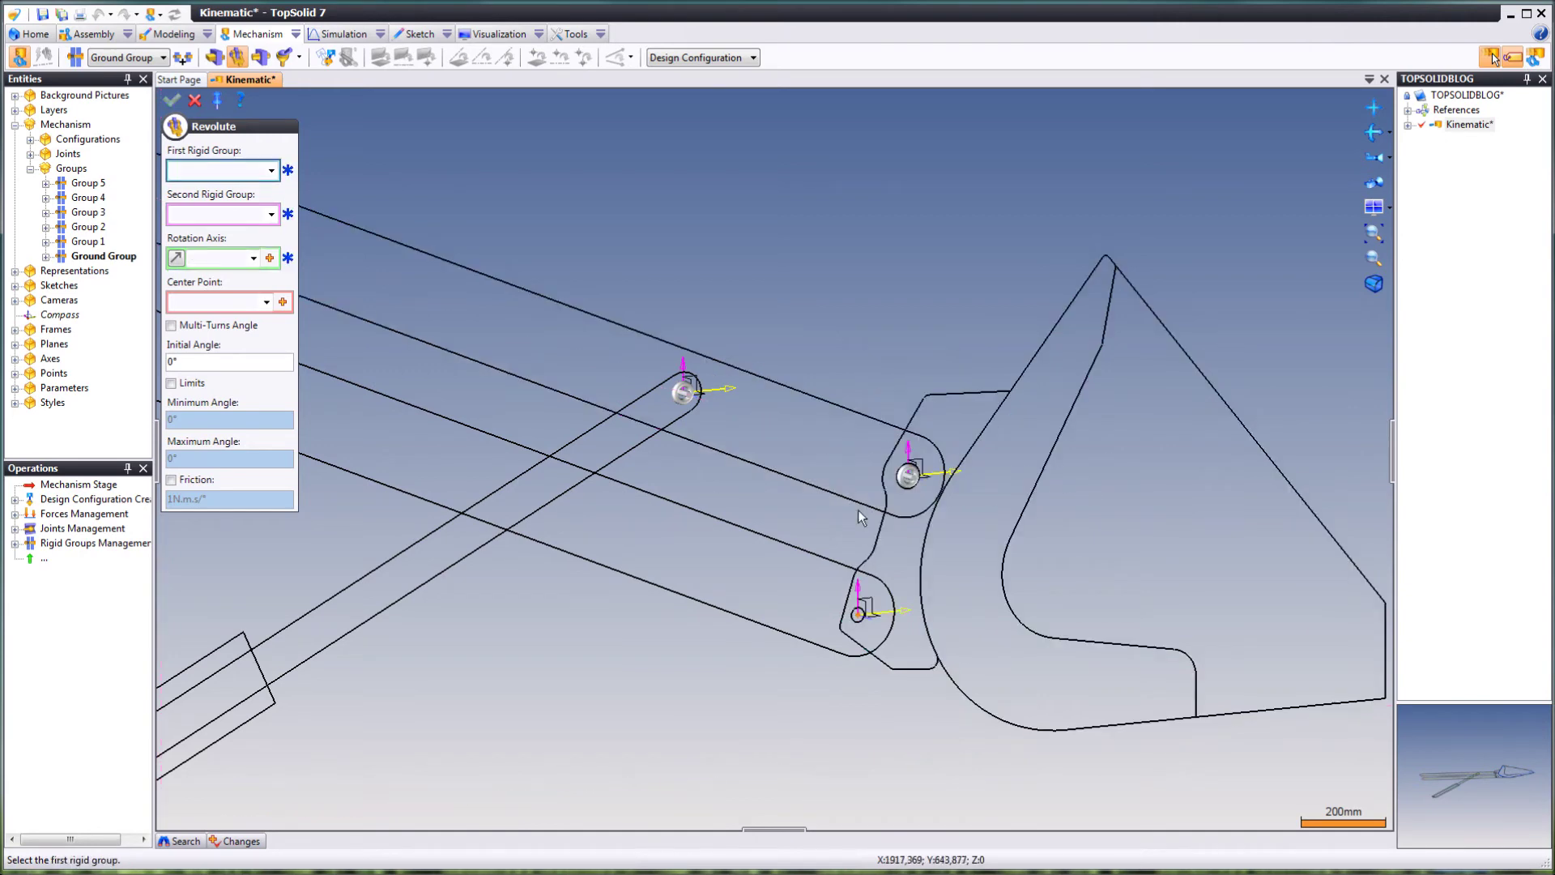
# - Create a revolute joint between the bucket's Group 5 and the lower arm's Group 2 about the lower pivot frame's axis, completing the revolute joints
pyautogui.click(868, 548)
pyautogui.click(843, 559)
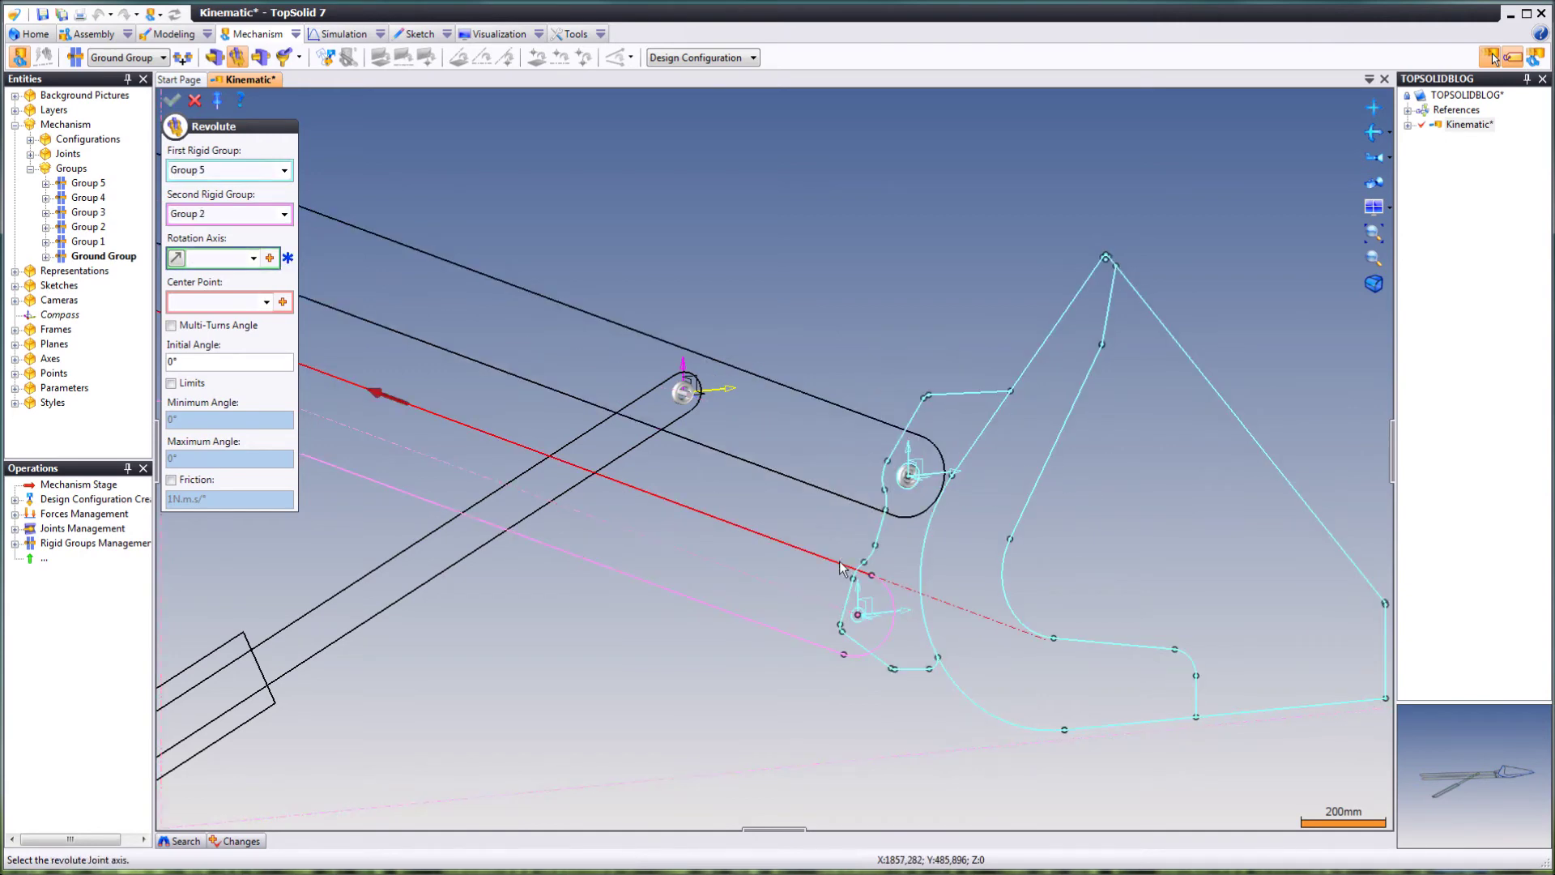
pyautogui.click(871, 620)
pyautogui.rightClick(676, 656)
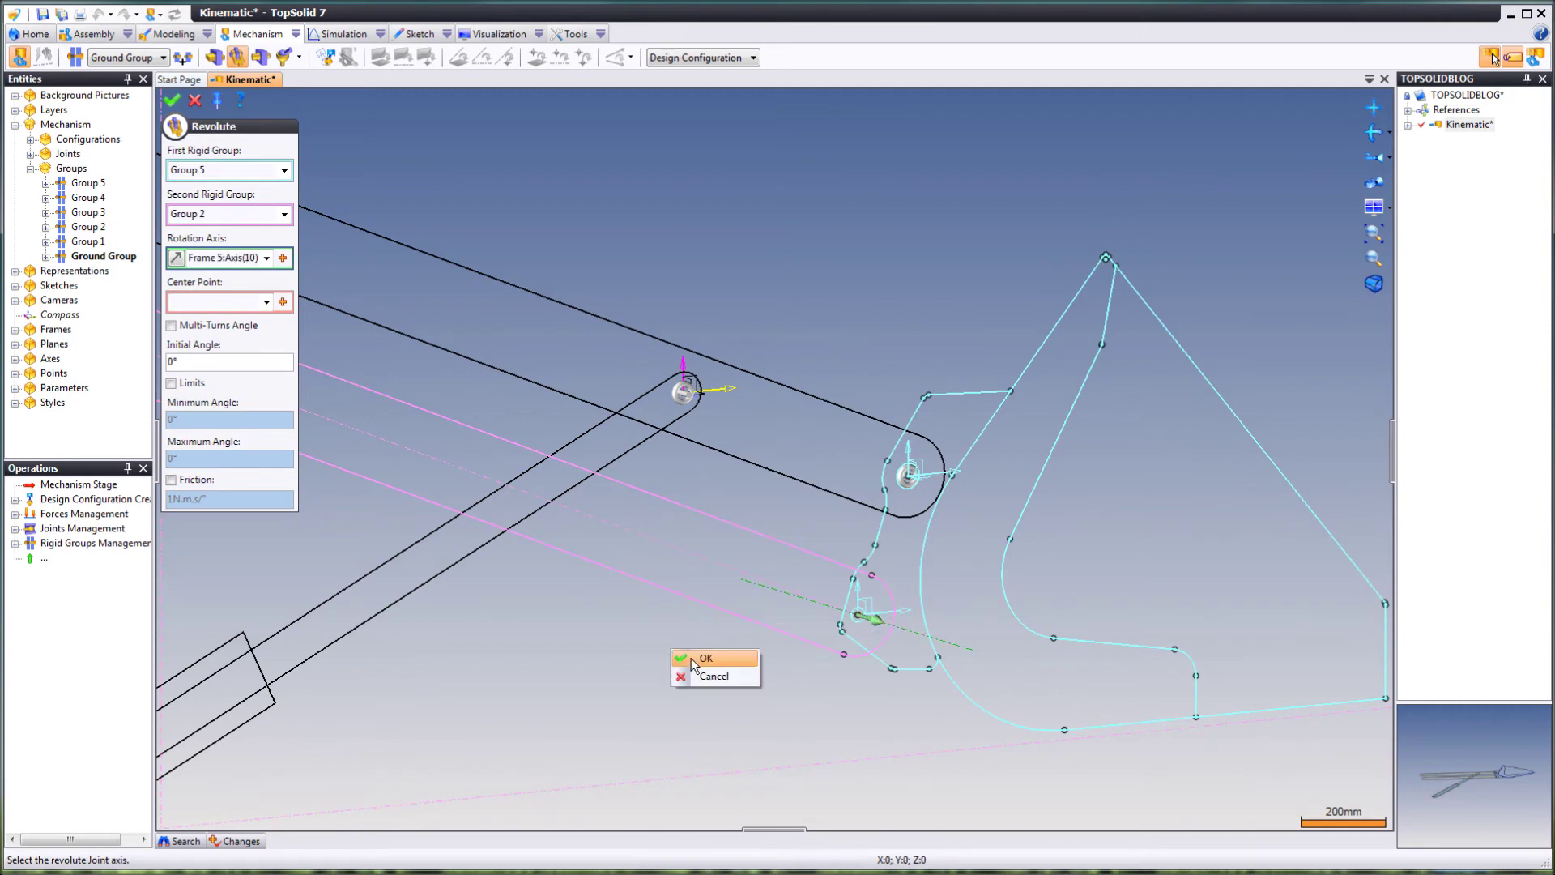
pyautogui.click(690, 663)
pyautogui.scroll(-5, 834, 452)
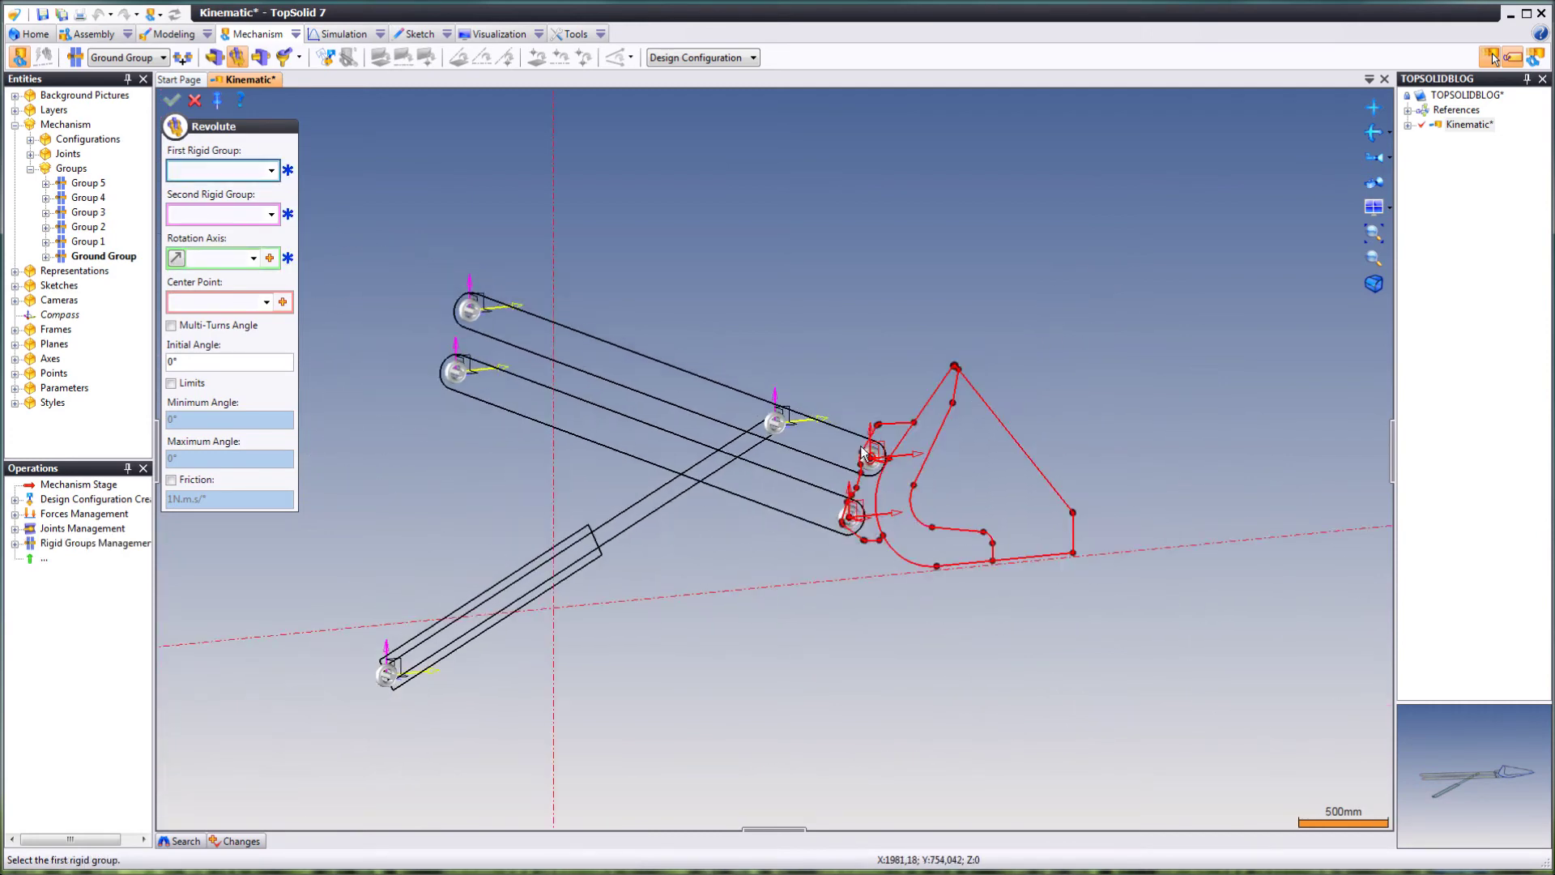
pyautogui.click(194, 100)
# - Define a prismatic joint between the jack body's Group 1 and the jack rod's Group 4, directed along the rod's long edge
pyautogui.click(214, 57)
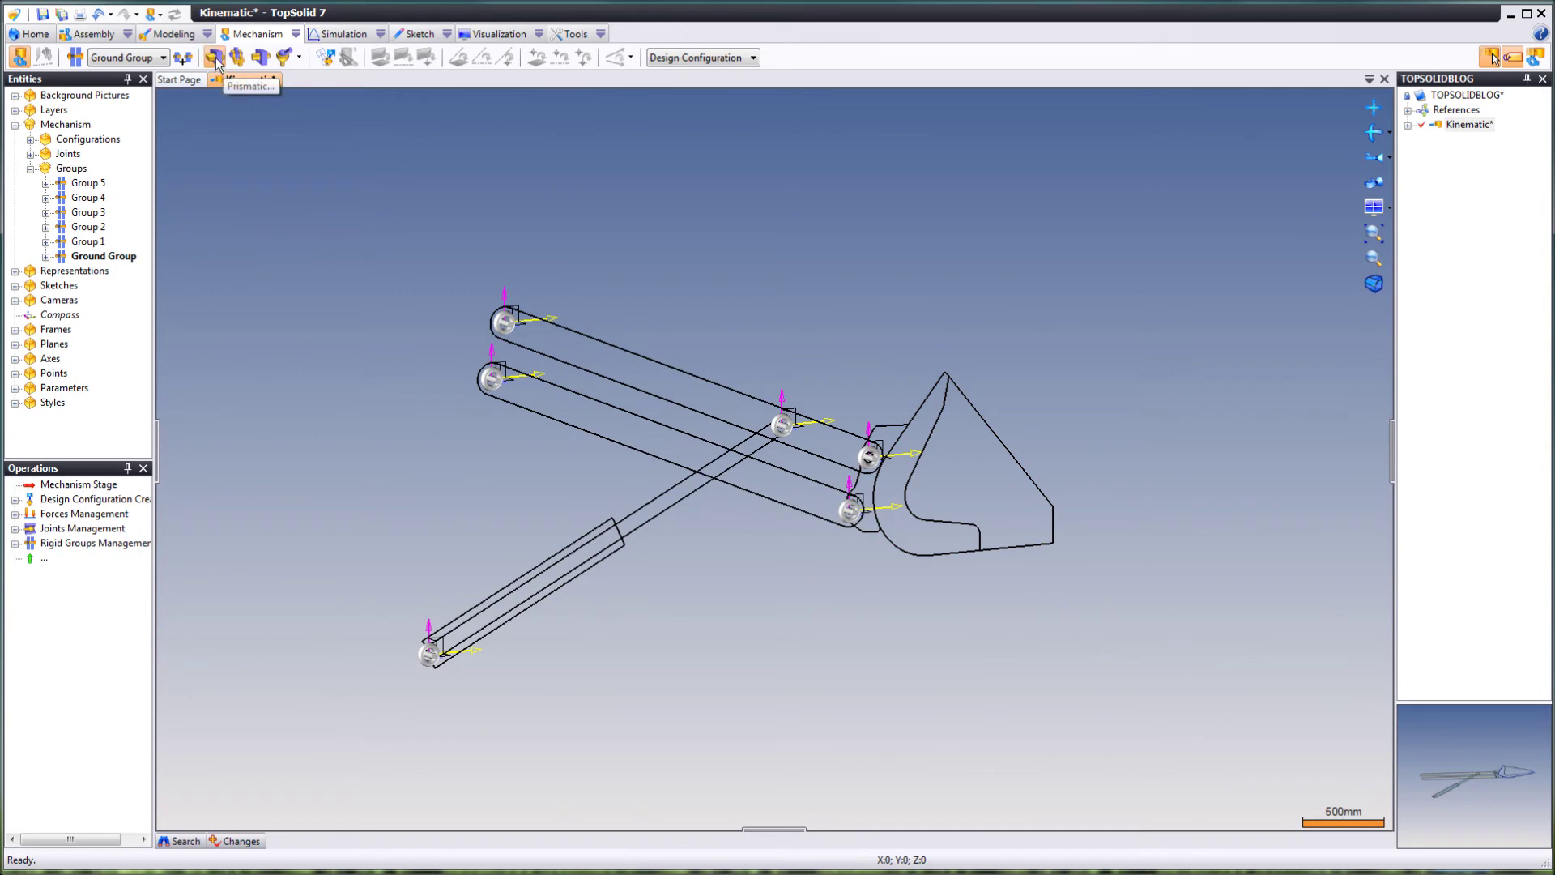
pyautogui.moveTo(432, 366); pyautogui.dragTo(640, 503, button='middle')
pyautogui.scroll(2, 551, 522)
pyautogui.scroll(-2, 594, 434)
pyautogui.scroll(2, 459, 436)
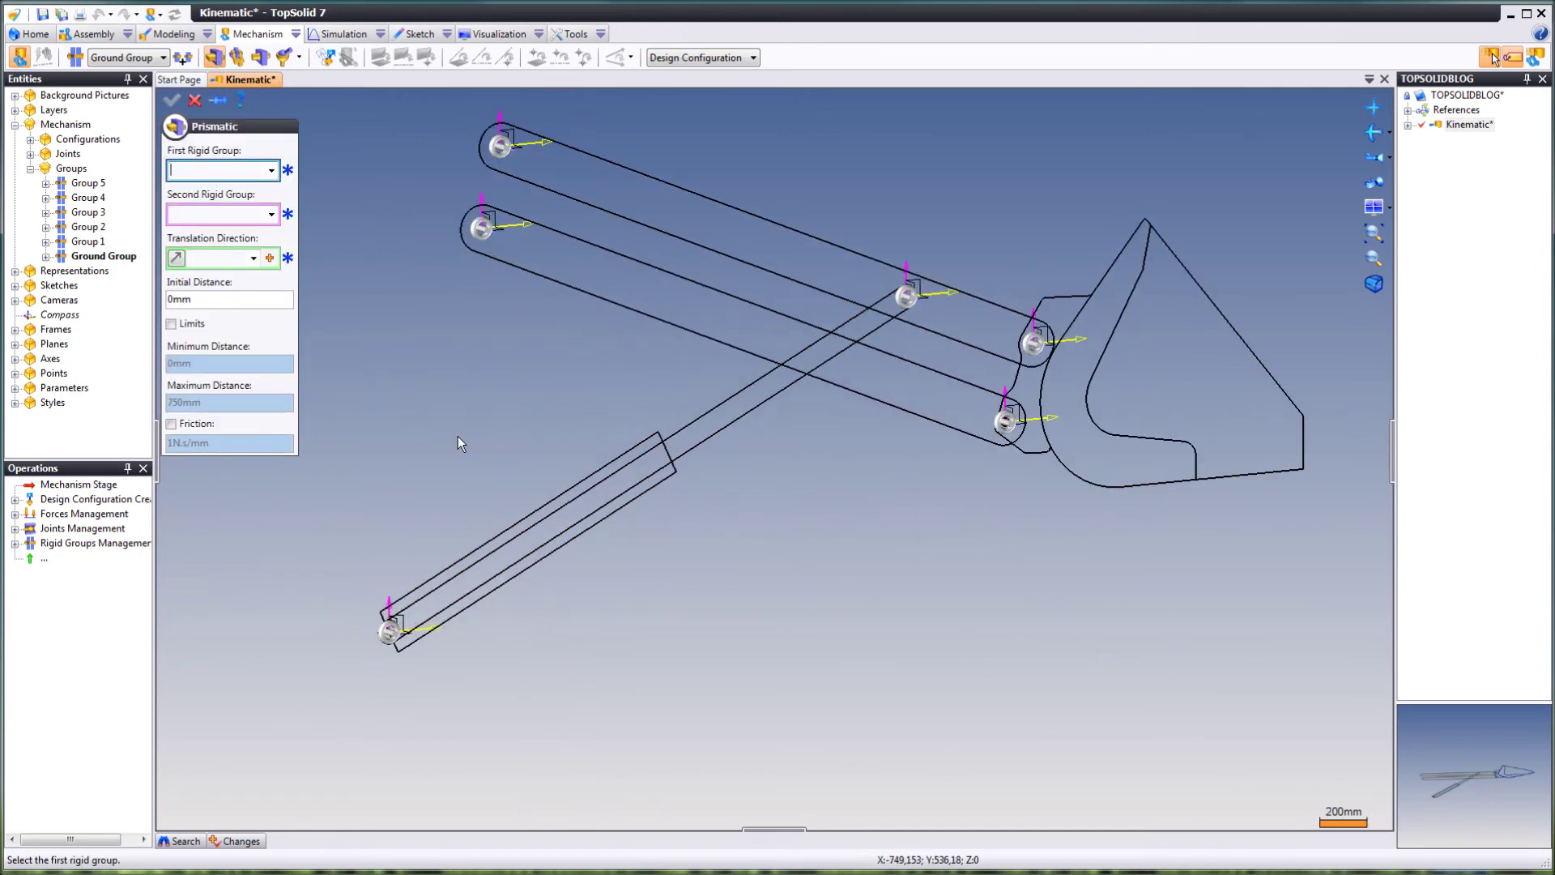
pyautogui.click(594, 463)
pyautogui.click(719, 399)
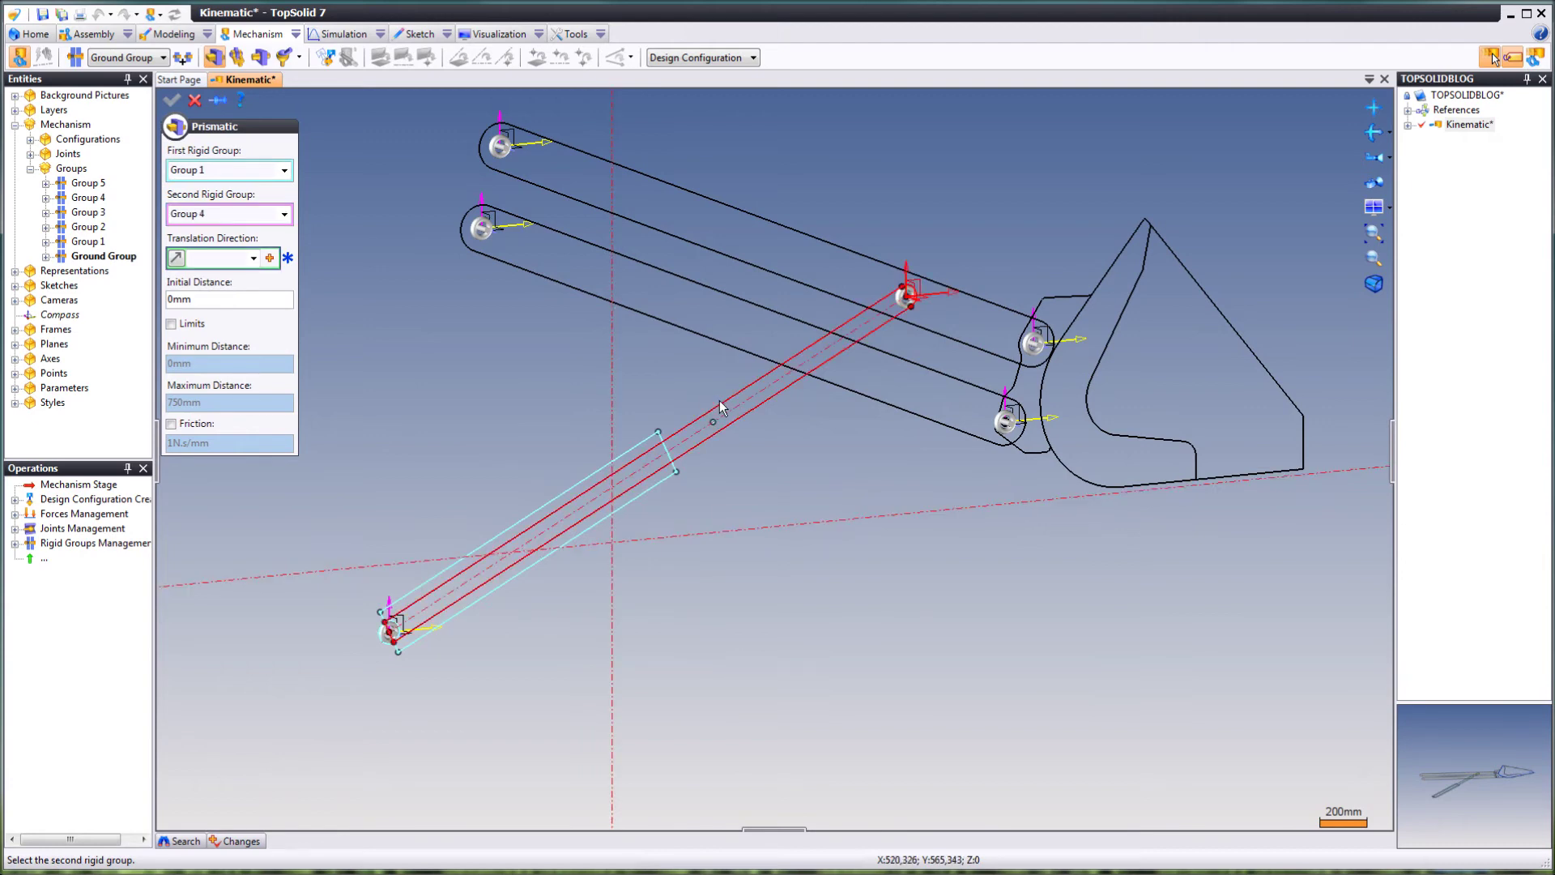
pyautogui.click(624, 466)
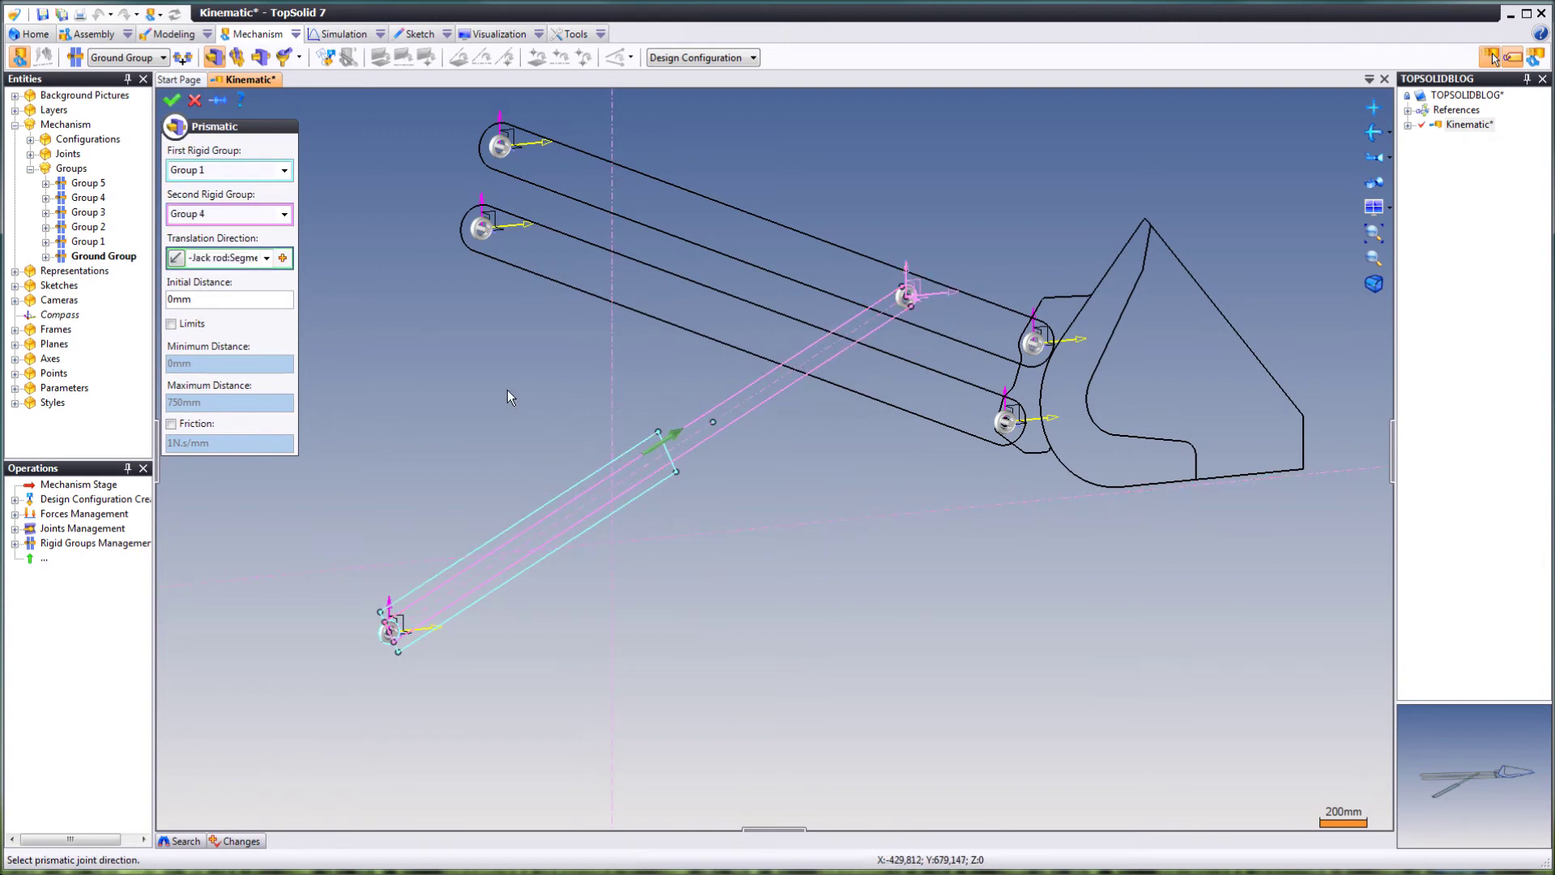
# - Limit the prismatic joint's travel to a minimum of 0 mm and a maximum of 750 mm, and create the joint
pyautogui.click(172, 325)
pyautogui.click(204, 365)
pyautogui.click(211, 403)
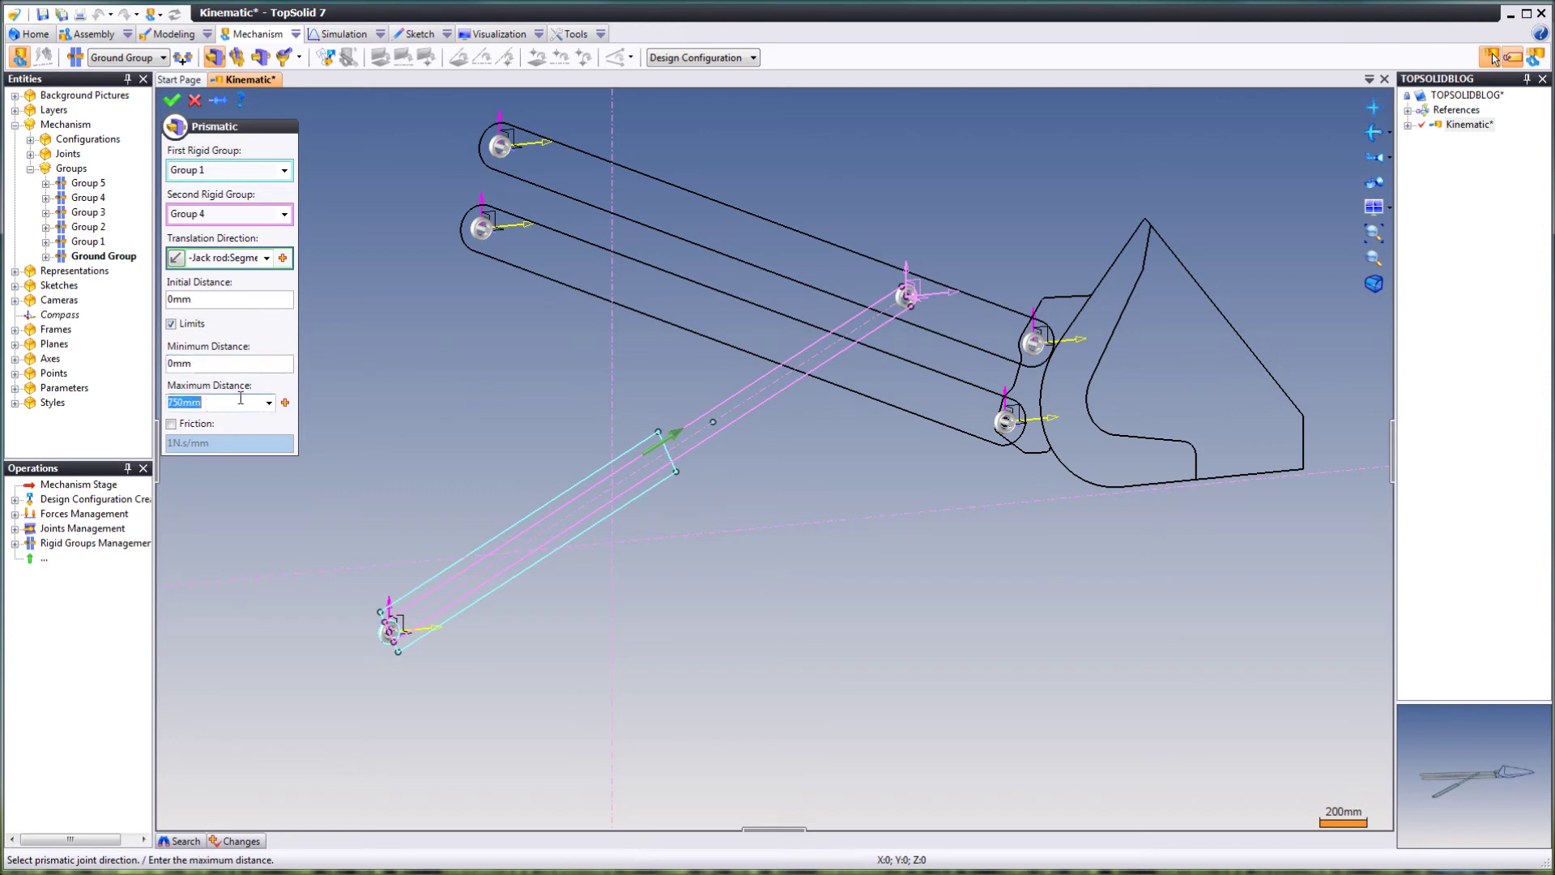
pyautogui.rightClick(351, 311)
pyautogui.click(374, 298)
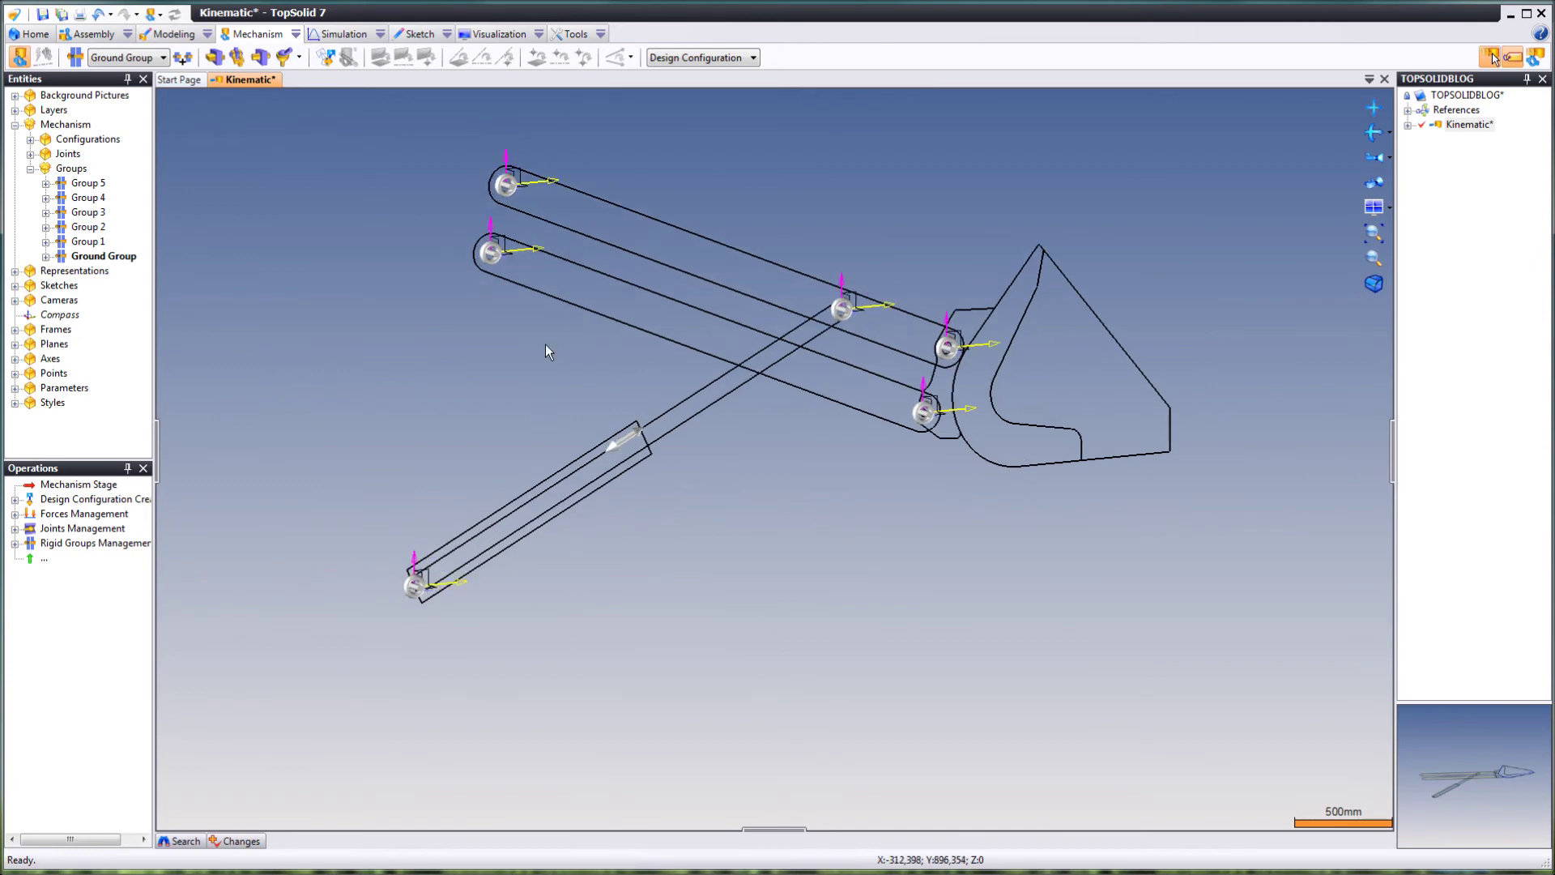
# - View the mechanism square to its sketch plane and create a constrained configuration from its assembled position
pyautogui.scroll(1, 546, 350)
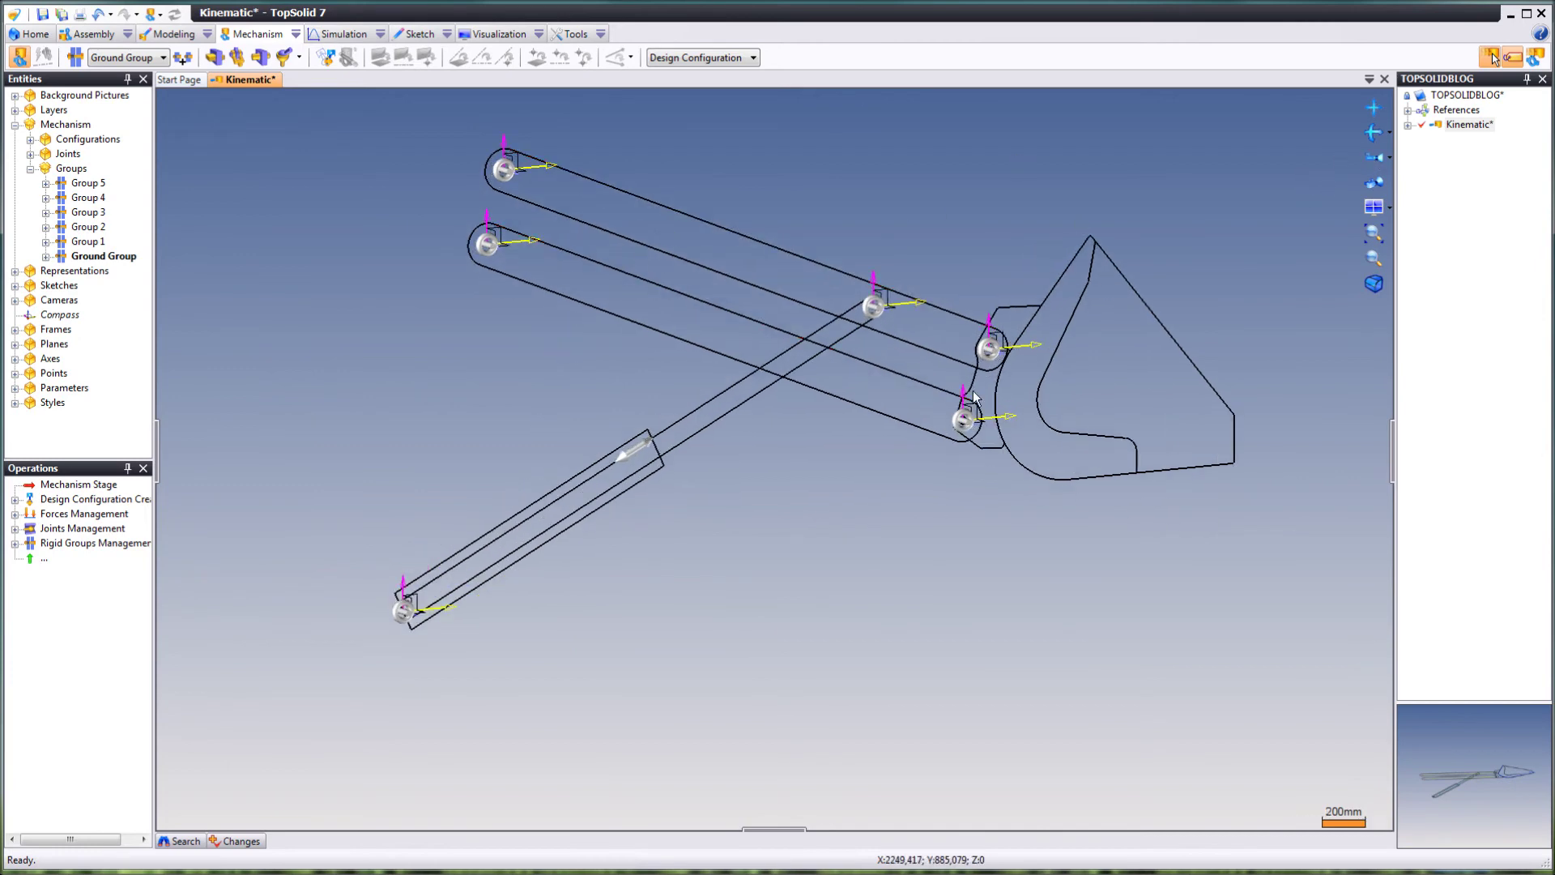
pyautogui.scroll(-2, 843, 508)
pyautogui.scroll(3, 942, 212)
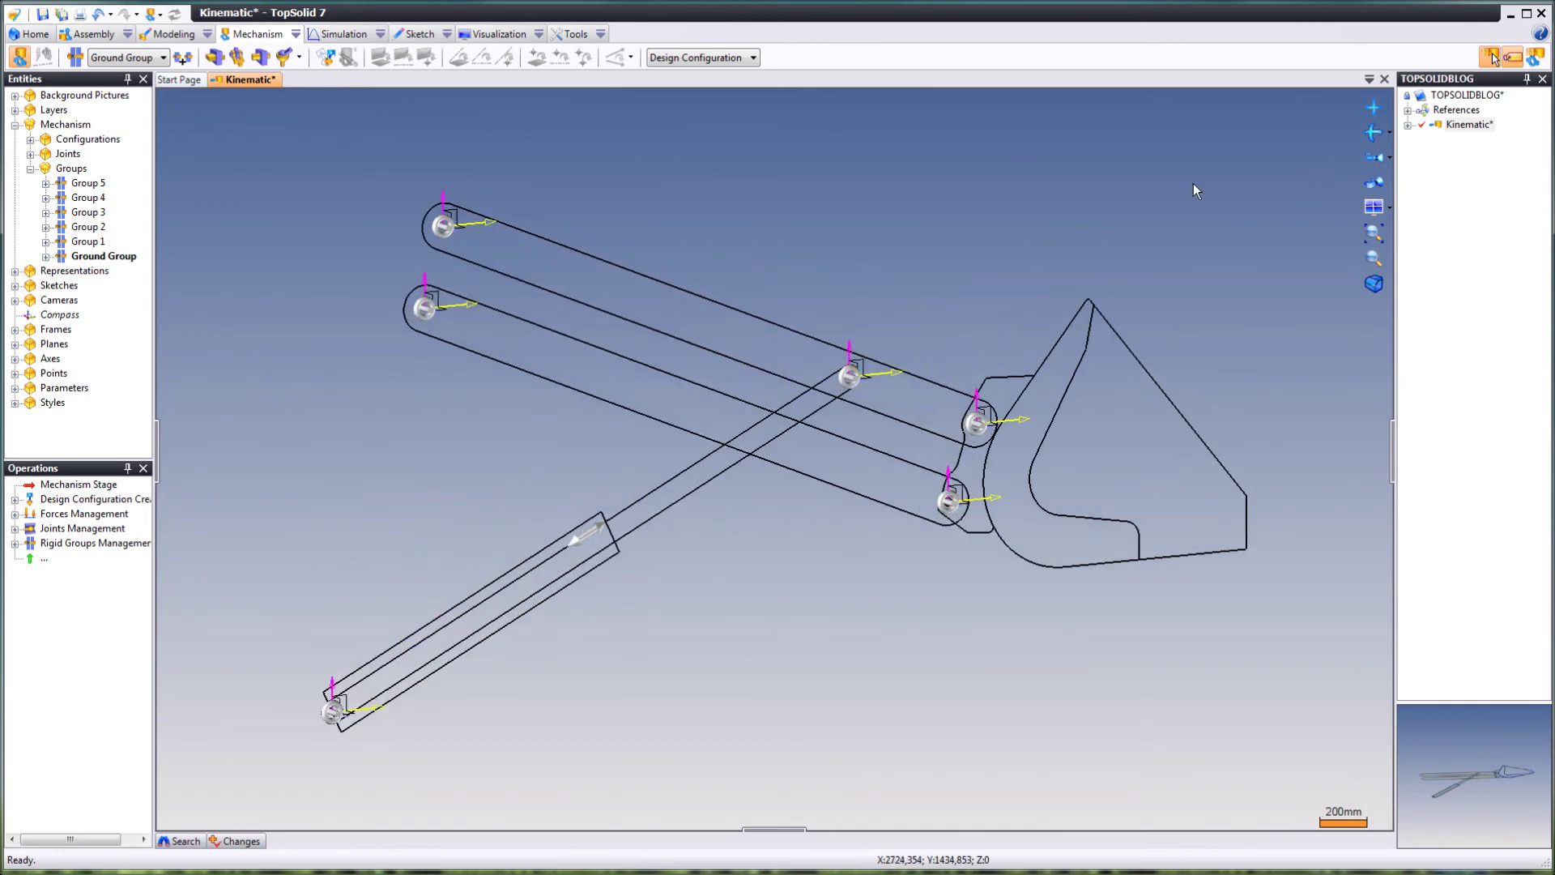
pyautogui.click(1373, 158)
pyautogui.scroll(1, 935, 256)
pyautogui.scroll(1, 685, 135)
pyautogui.moveTo(764, 209); pyautogui.dragTo(791, 213, button='middle')
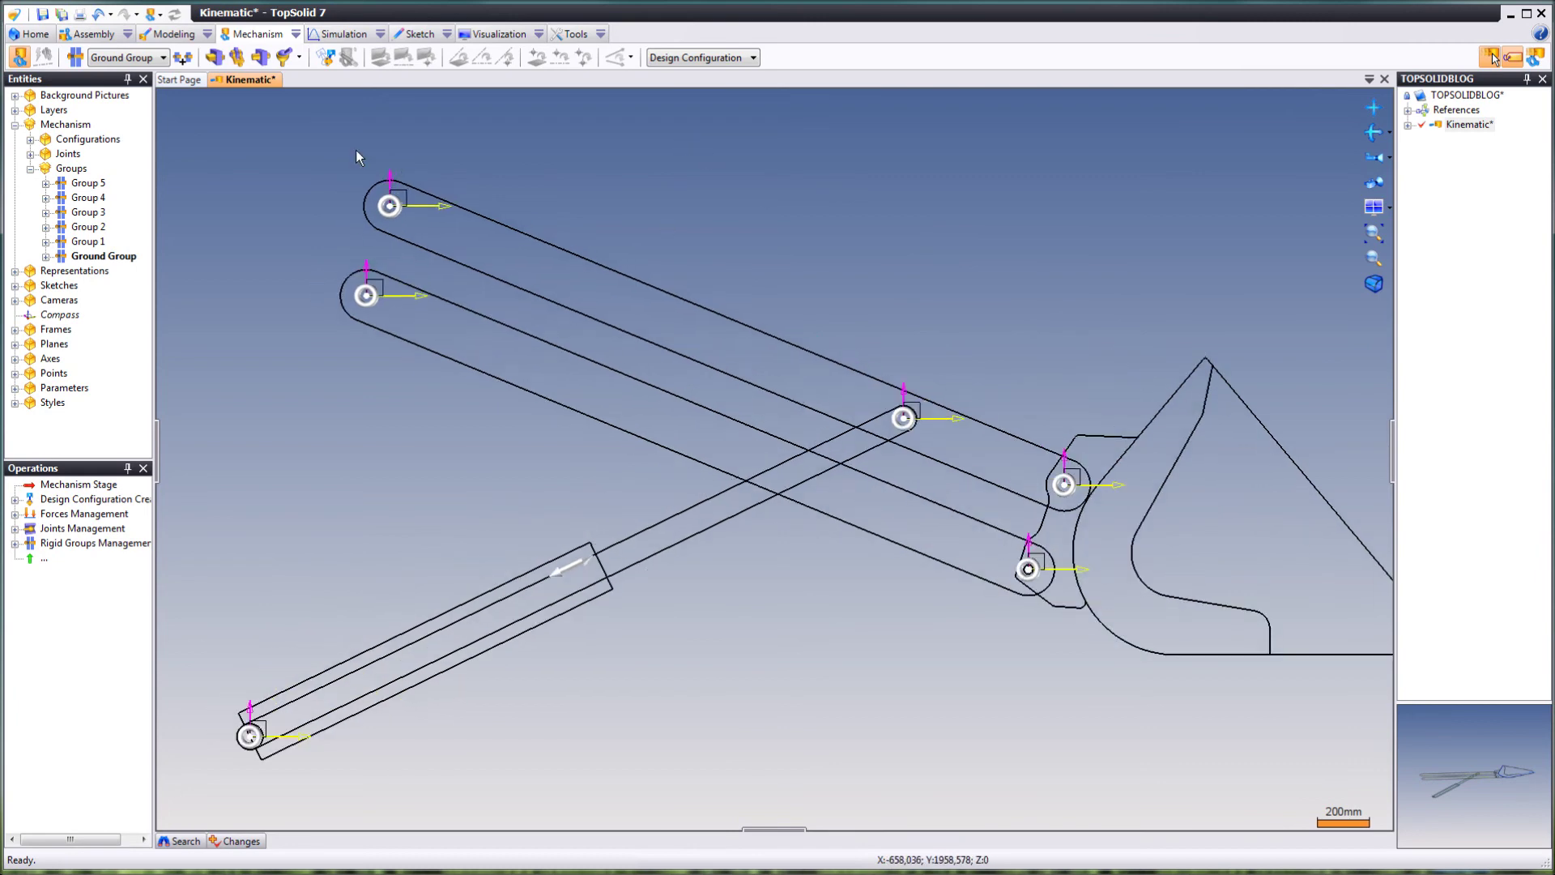
pyautogui.click(326, 59)
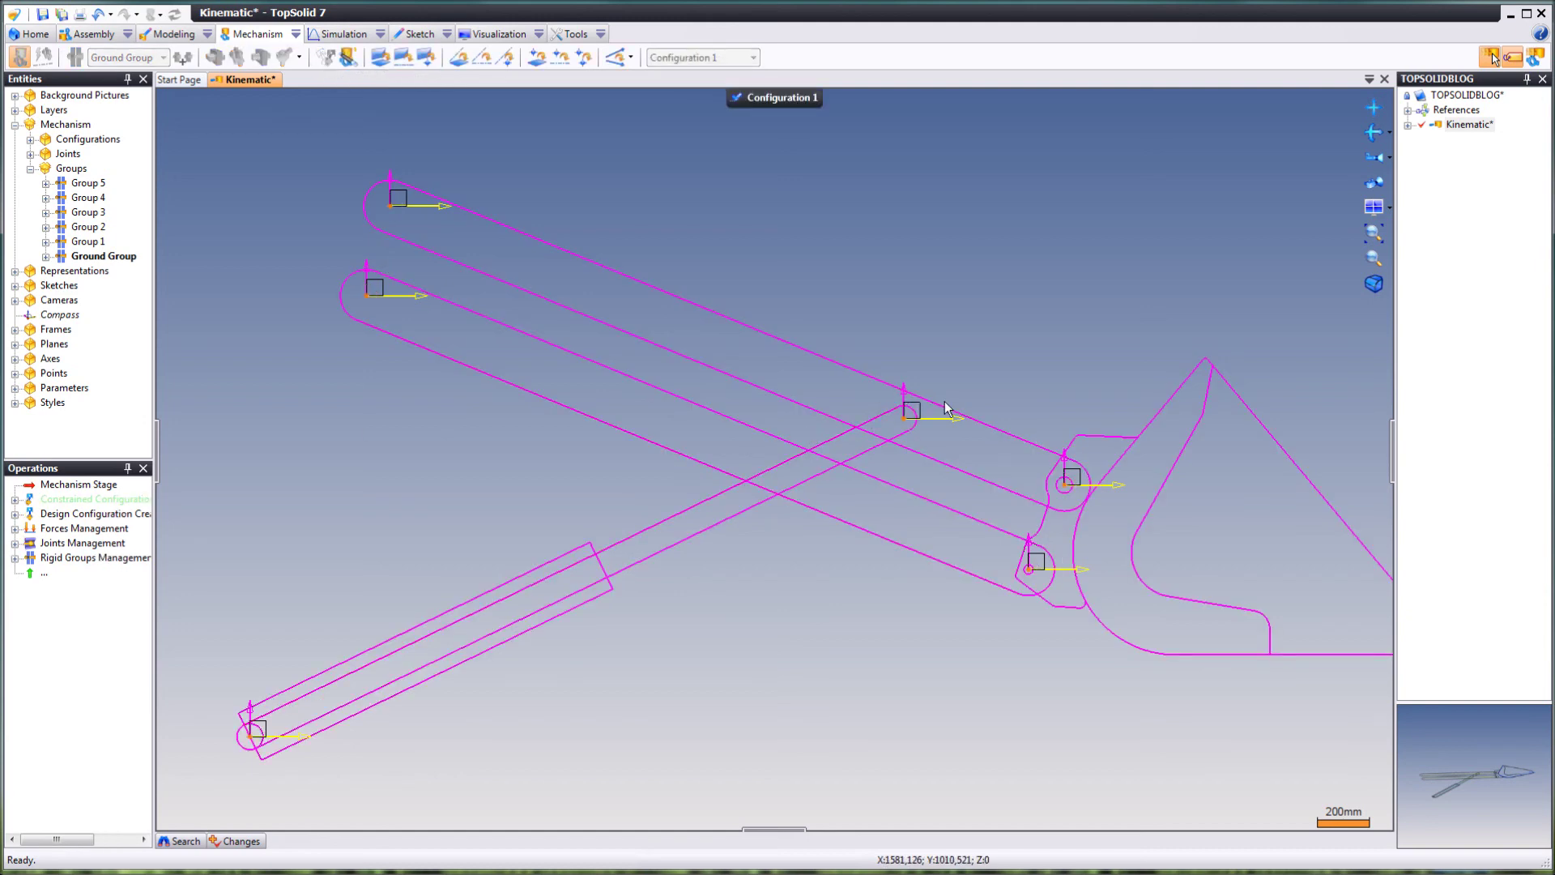
pyautogui.scroll(-3, 946, 403)
pyautogui.moveTo(917, 468)
pyautogui.mouseDown()
pyautogui.moveTo(937, 302)
pyautogui.moveTo(922, 213)
pyautogui.moveTo(932, 373)
pyautogui.moveTo(908, 490)
pyautogui.mouseUp()
pyautogui.moveTo(1050, 458); pyautogui.dragTo(1042, 510)
pyautogui.scroll(-2, 881, 583)
pyautogui.scroll(3, 871, 583)
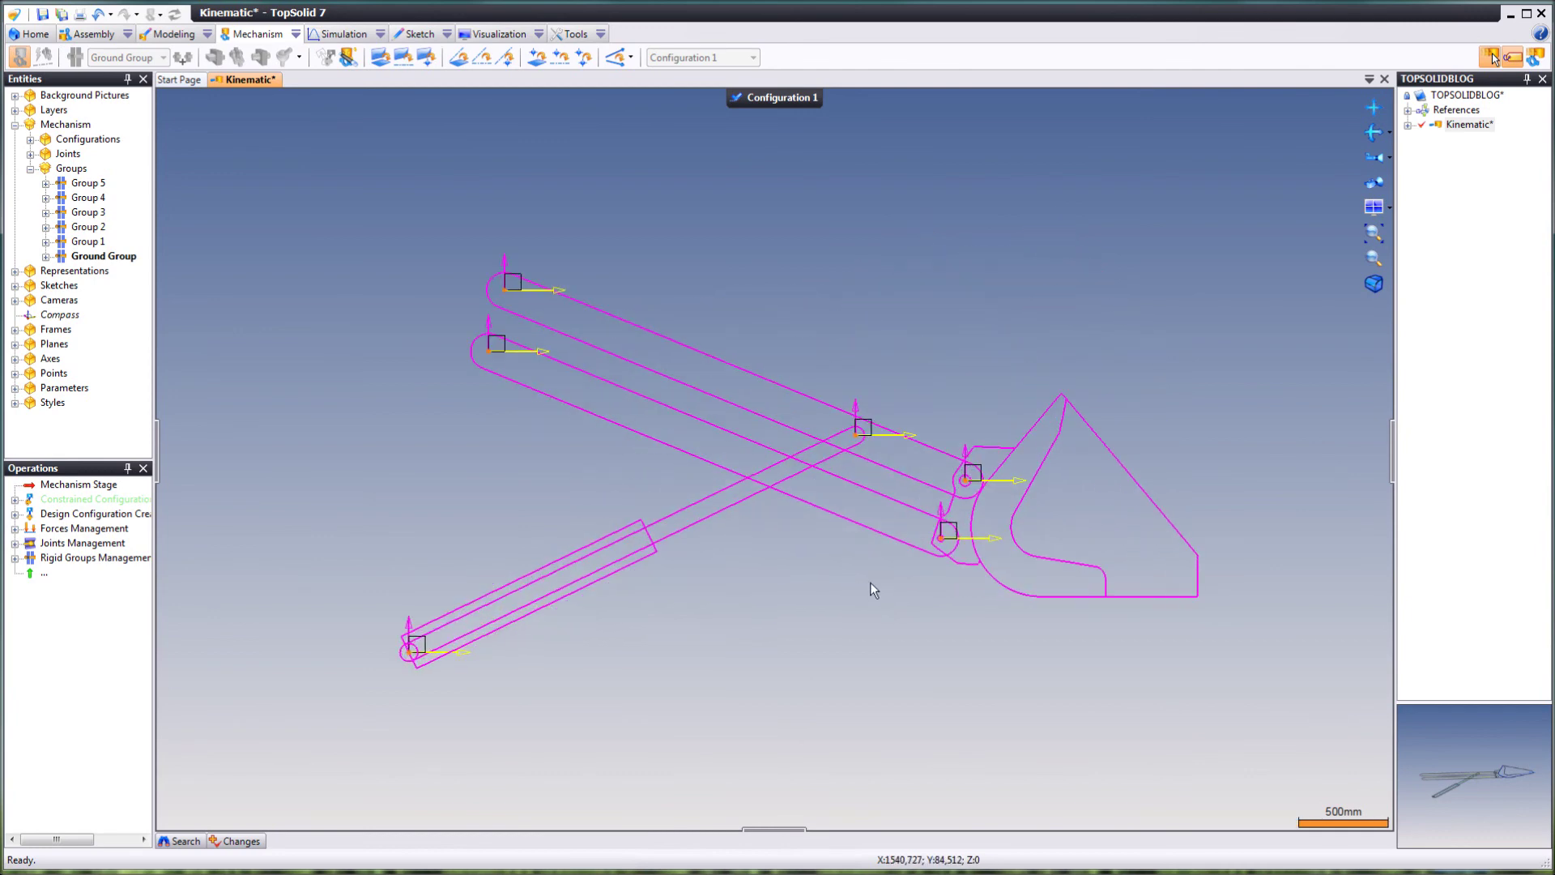
pyautogui.scroll(1, 872, 589)
pyautogui.click(789, 102)
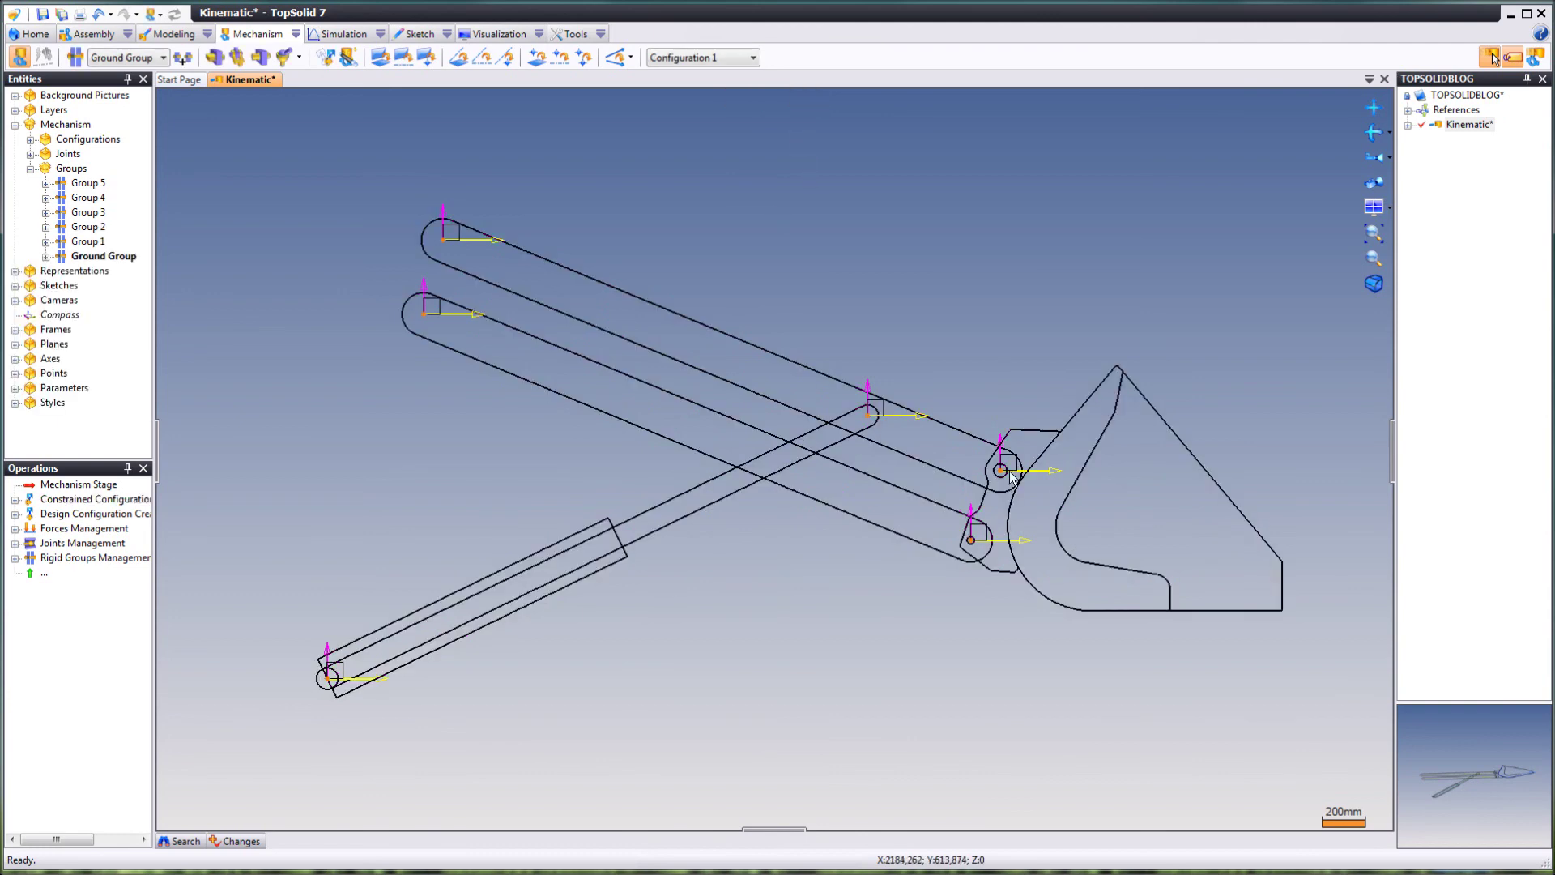
# - Move the upper arm upward near the bucket to test how the arms, jack and bucket move together
pyautogui.moveTo(951, 433); pyautogui.dragTo(980, 152)
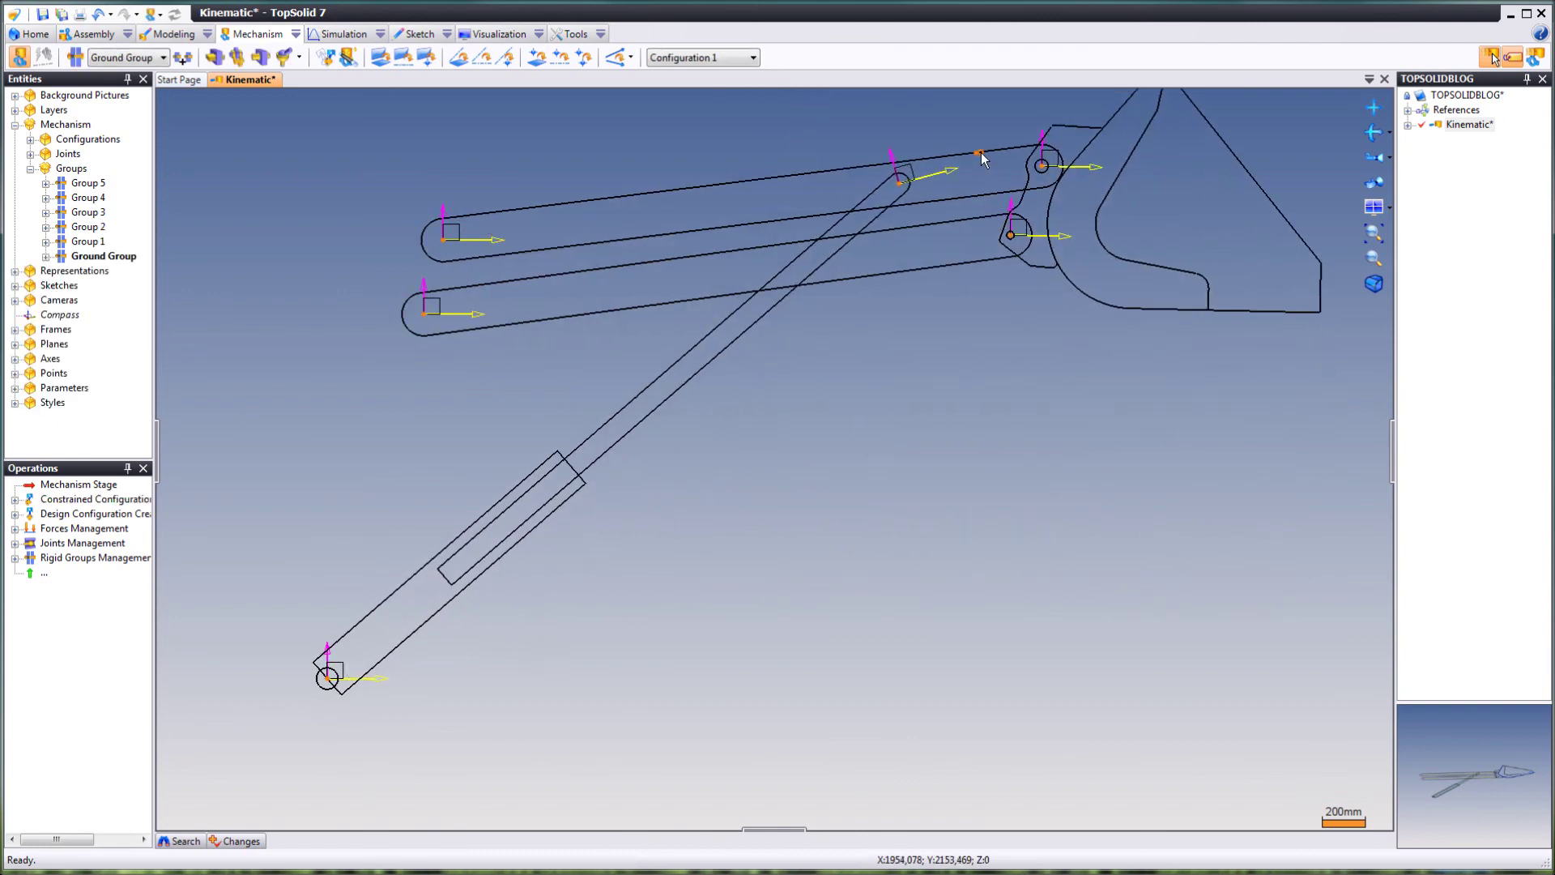
pyautogui.scroll(-1, 867, 659)
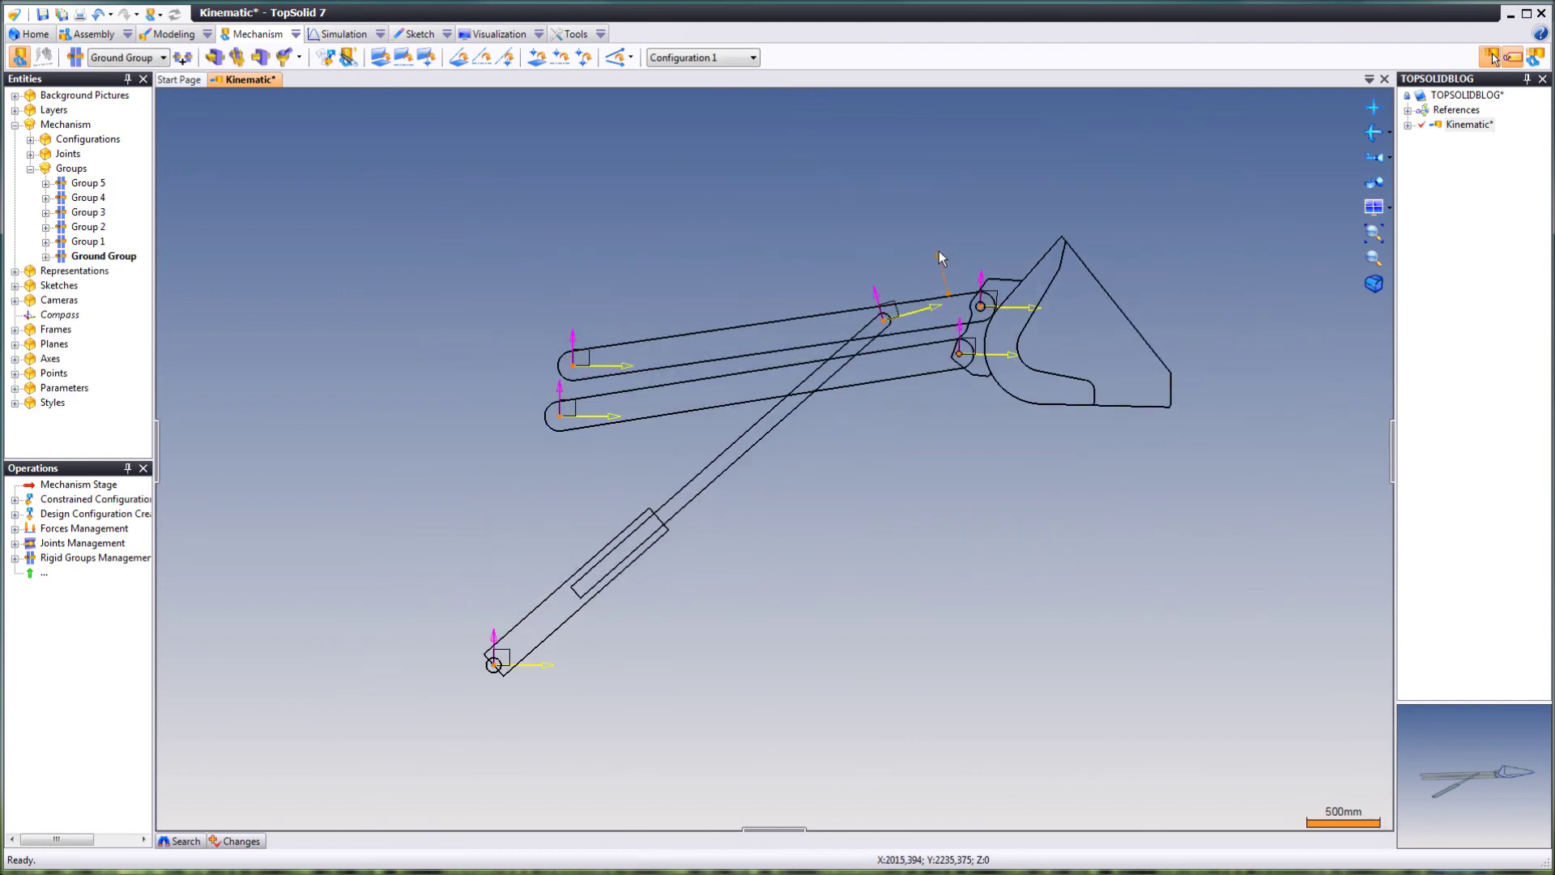